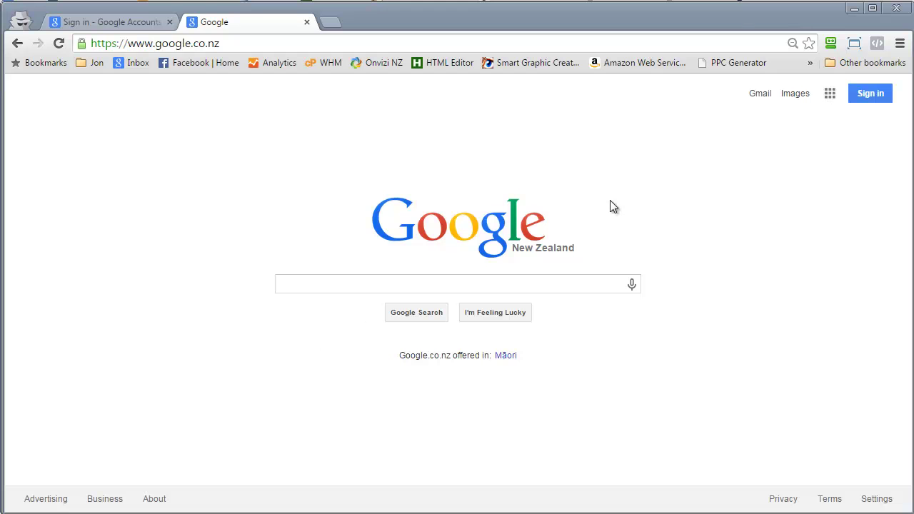
Step: Sign in to the remembered Google account by entering the account password
click(865, 95)
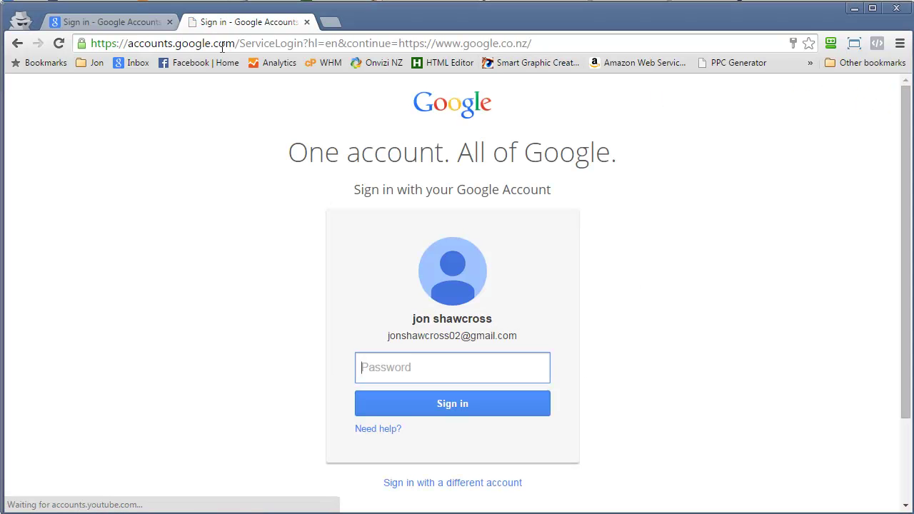
click(122, 27)
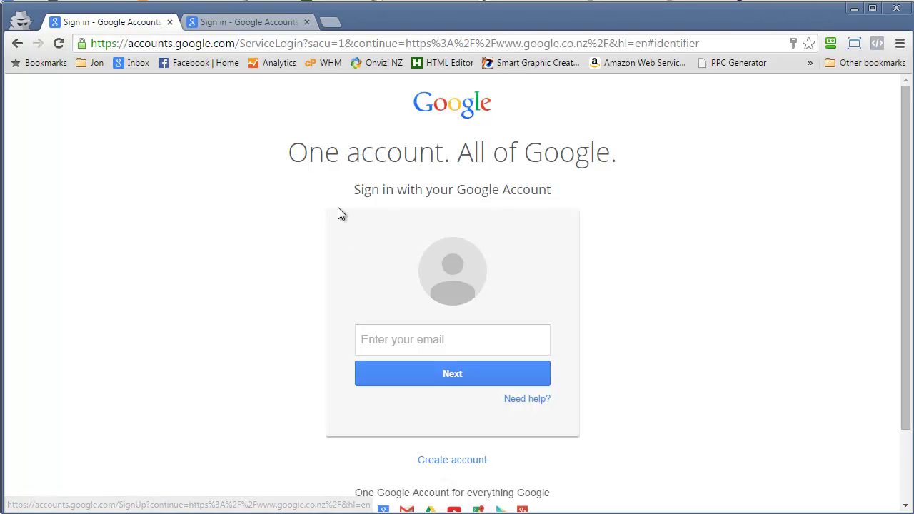
click(240, 23)
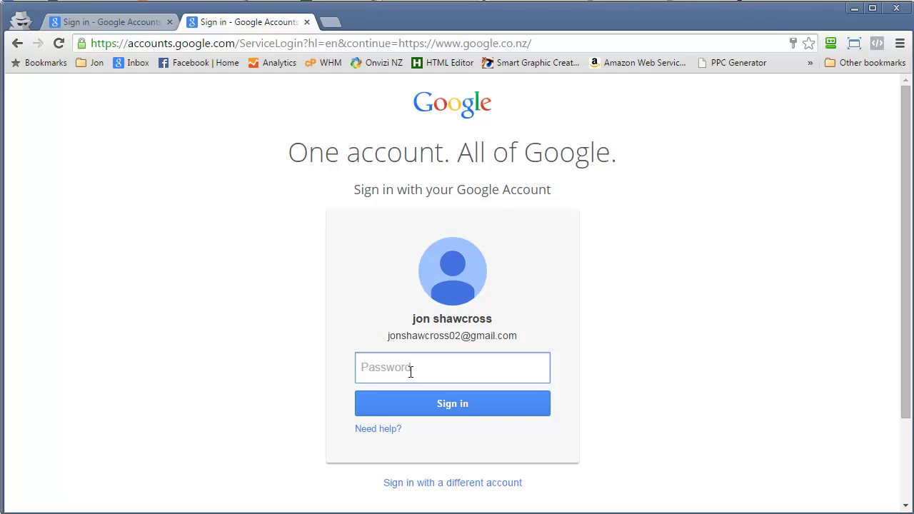
text(*********)
click(442, 404)
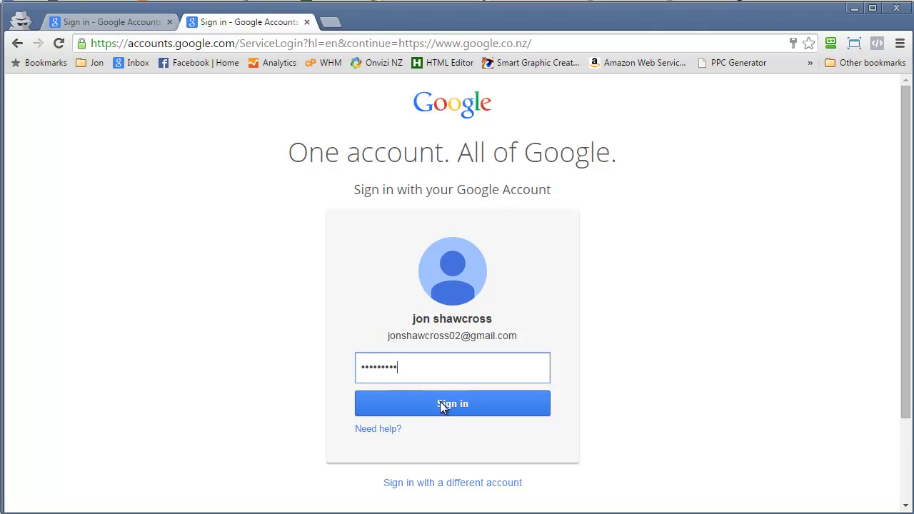
click(546, 311)
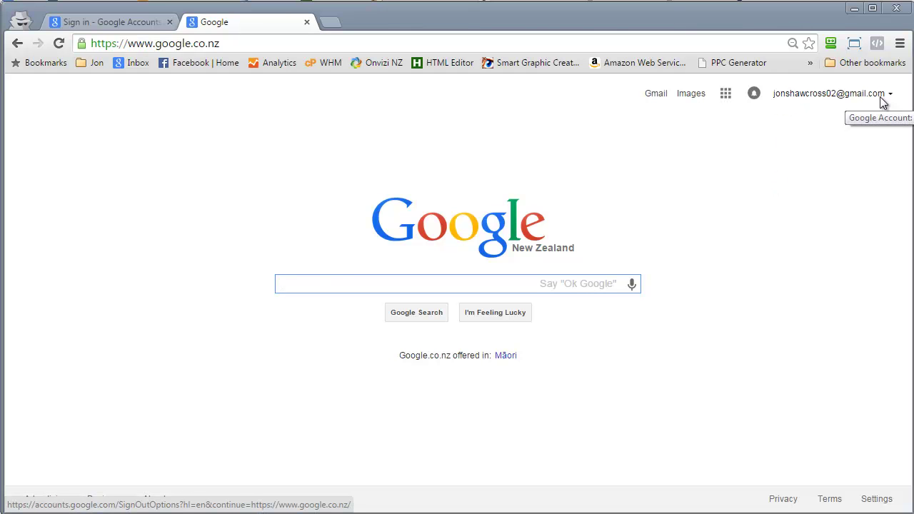
click(796, 99)
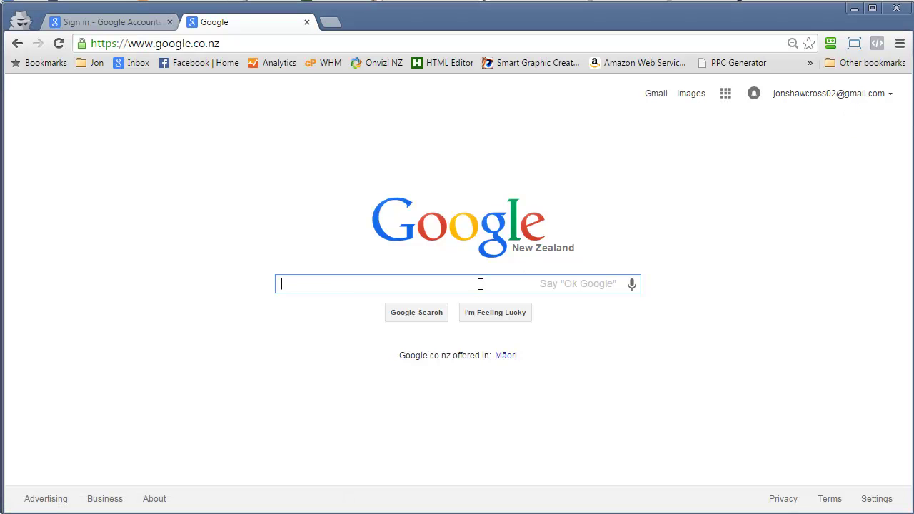
Step: Search Google for "keyword planner" and open the Google AdWords: Keyword Planner result
text(keyword )
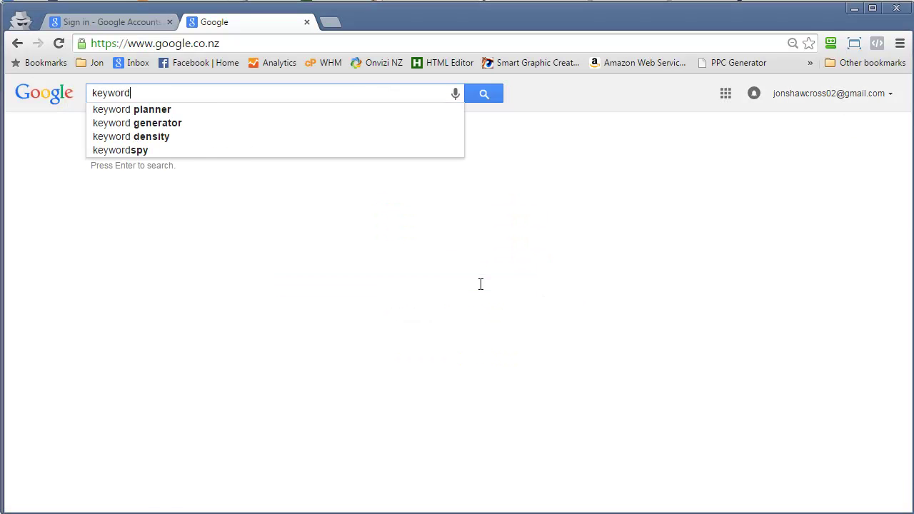
text(planner)
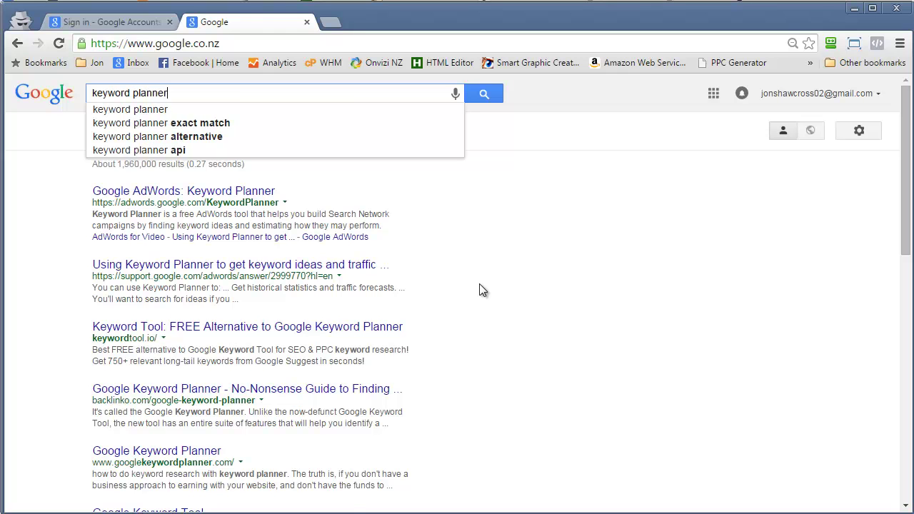
key(Return)
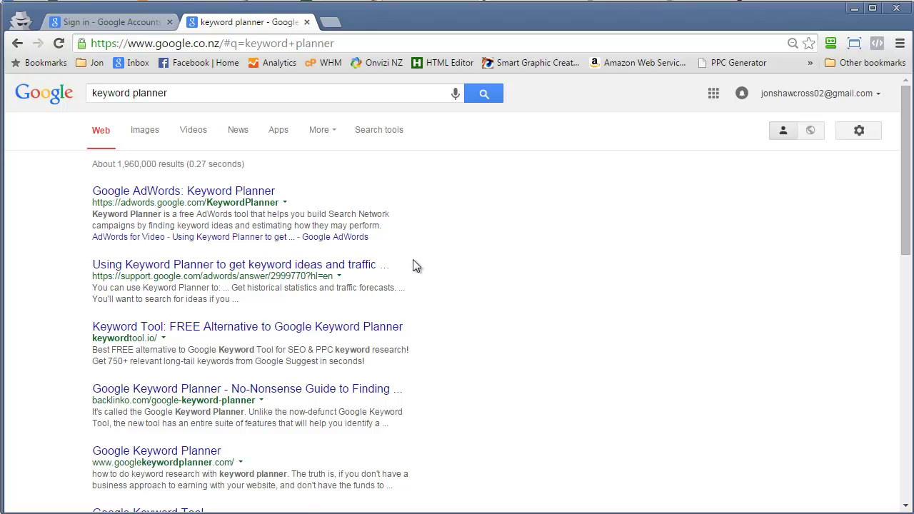
click(223, 192)
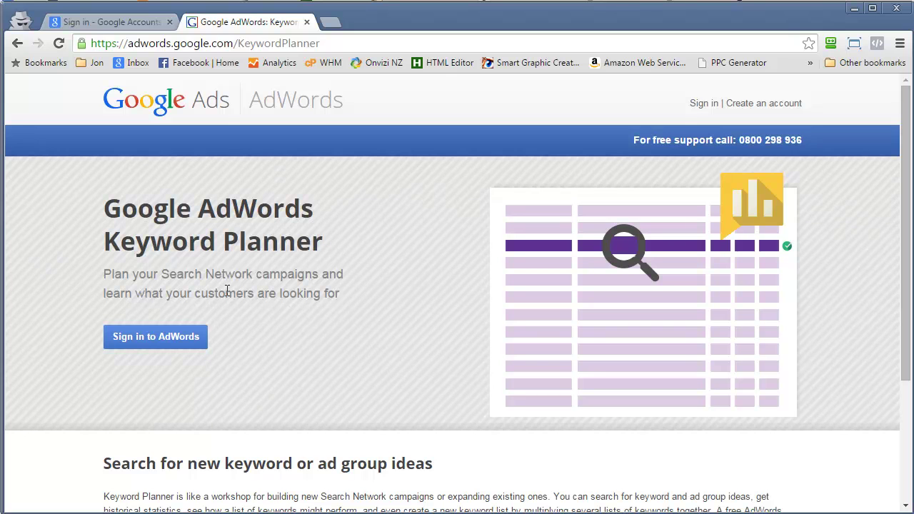
Step: Sign in to AdWords from the Keyword Planner page by re-entering the account password
click(155, 341)
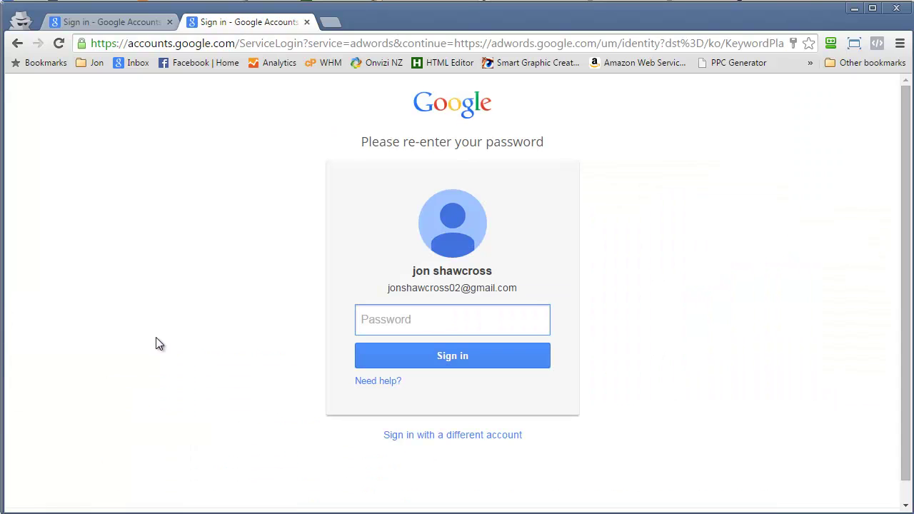
text(•••••••••)
key(Return)
click(554, 318)
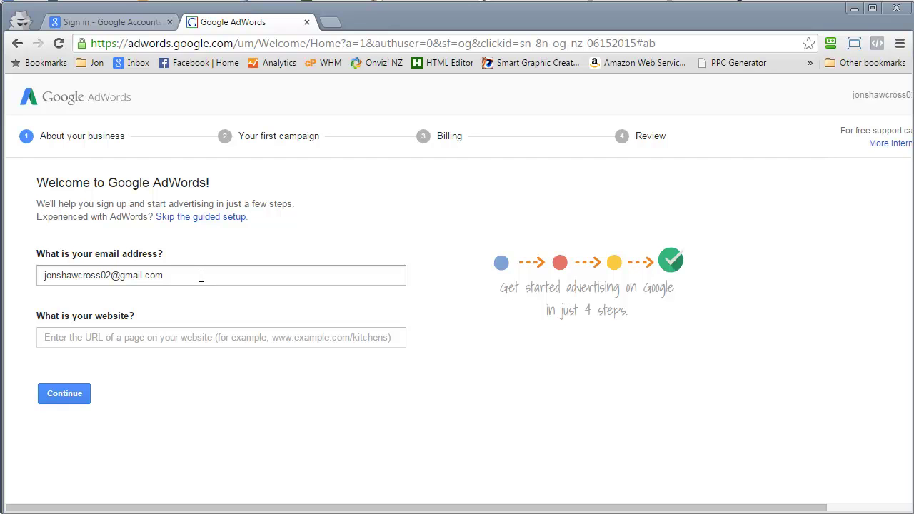
Step: Enter onvizi.co.nz as the business website and continue to the ad setup
click(162, 340)
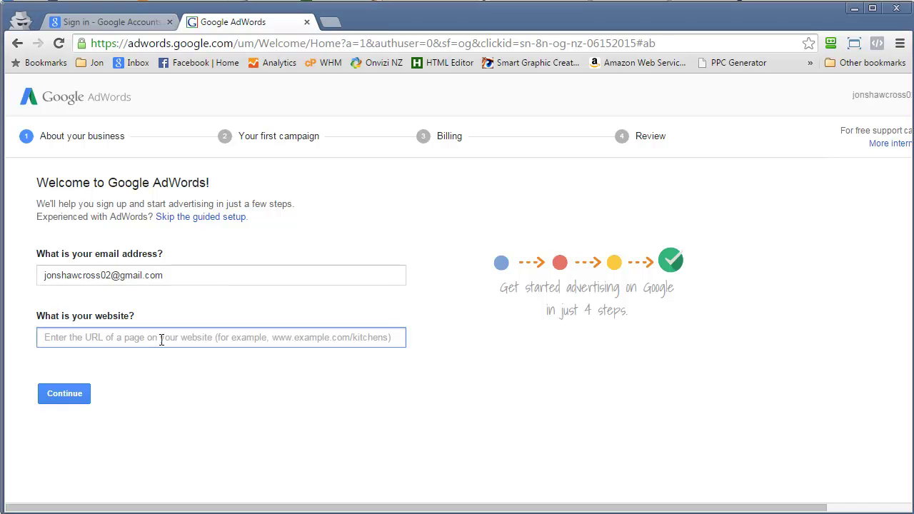
text(on)
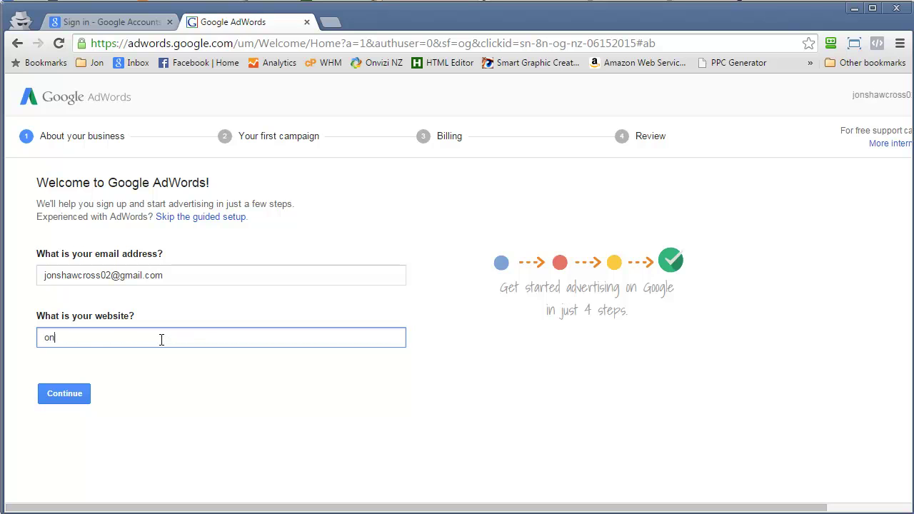
text(vizi)
key(BackSpace)
text(.co.nz)
click(69, 392)
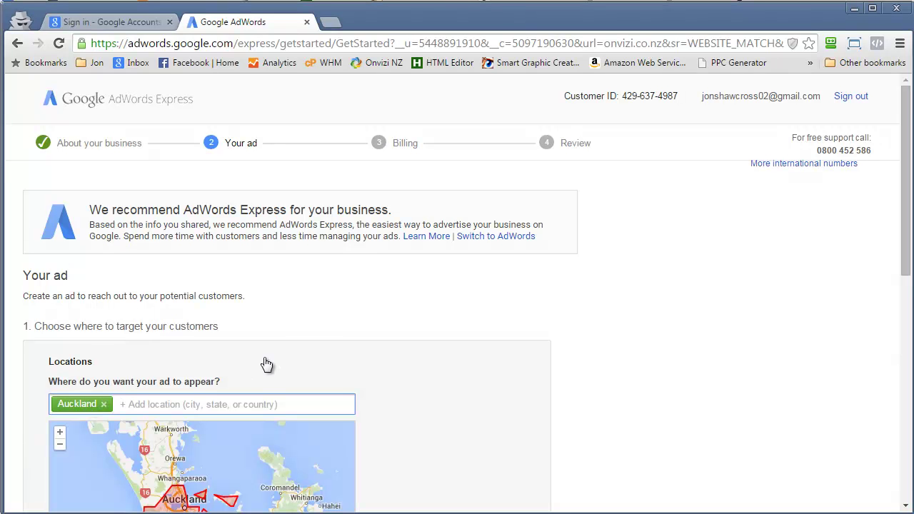
Step: Add the country New Zealand to the ad's target locations and save the location settings
scroll(287, 297, down, 2)
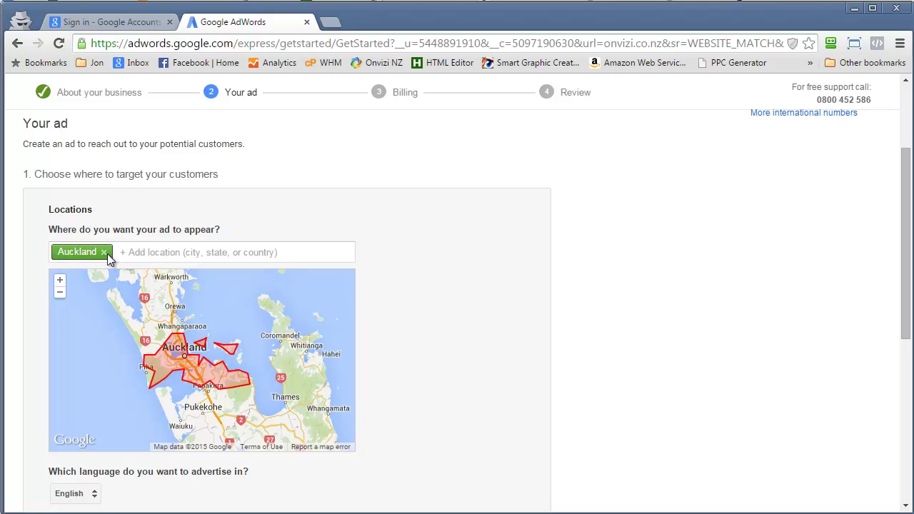
click(130, 253)
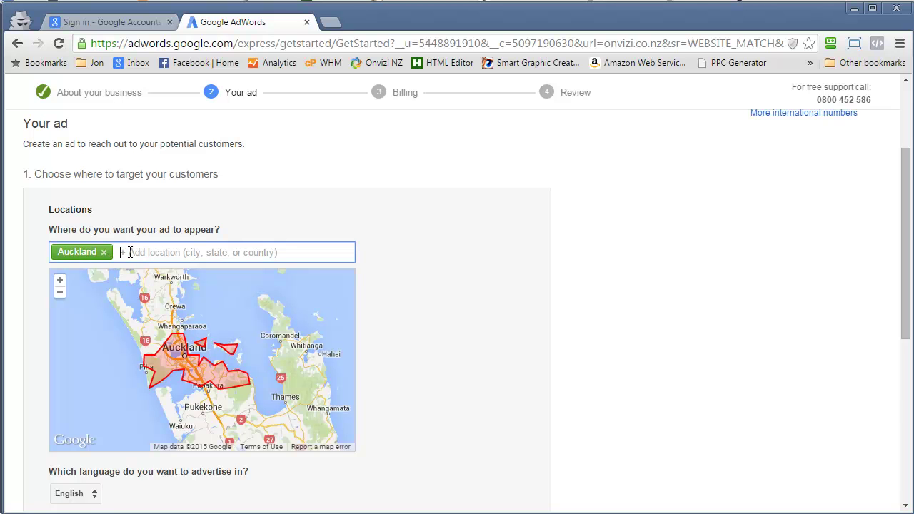
text(new )
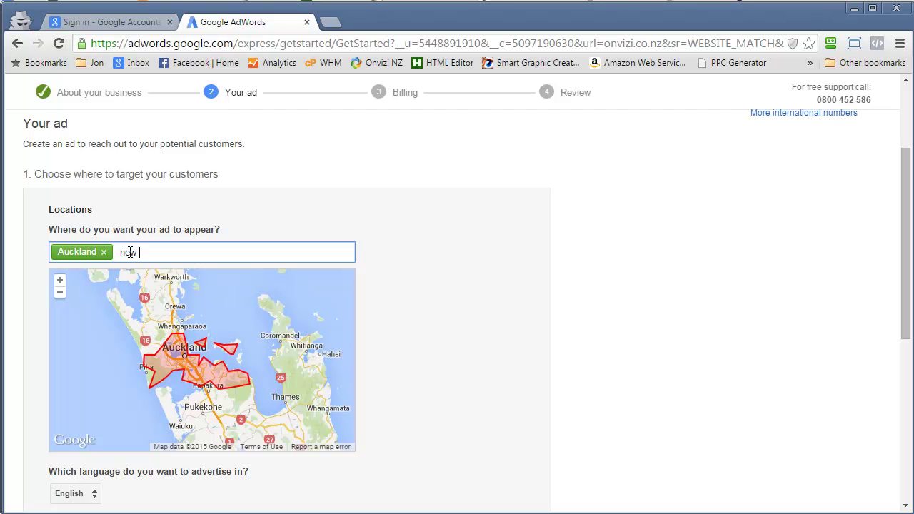
text(zealand)
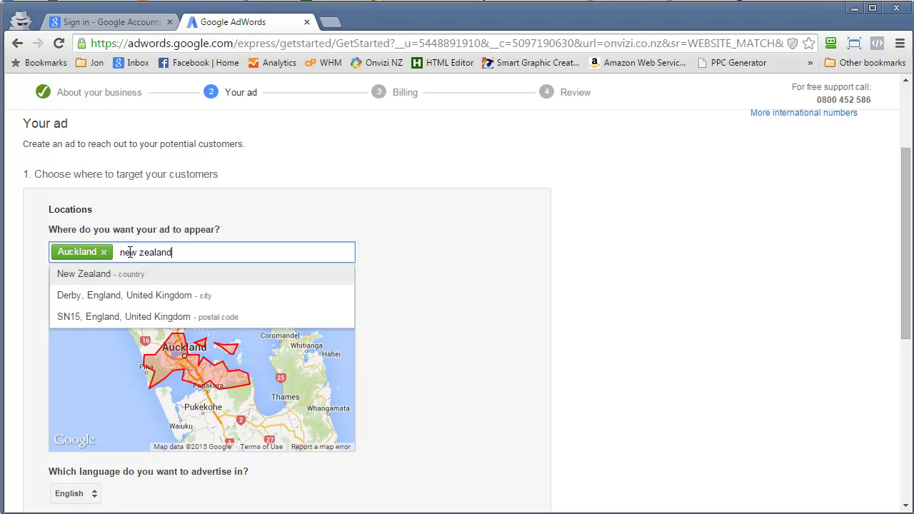
click(107, 277)
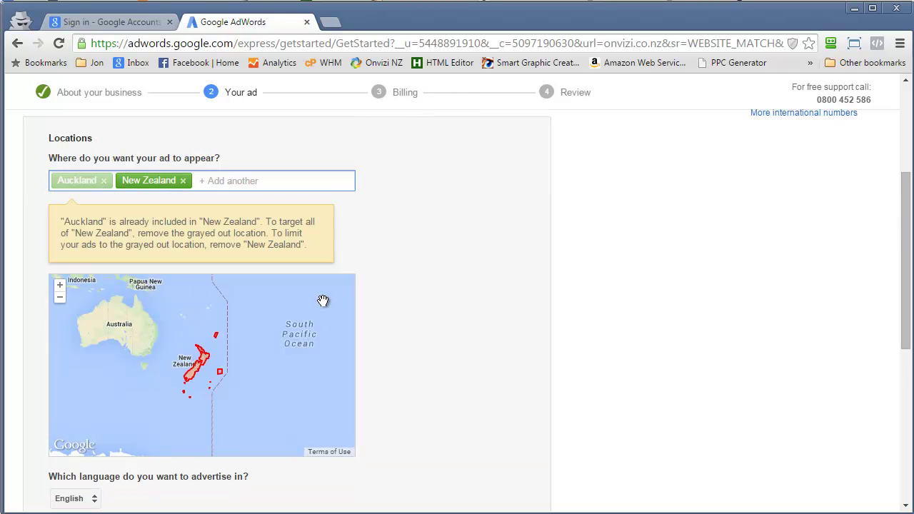
scroll(407, 316, down, 2)
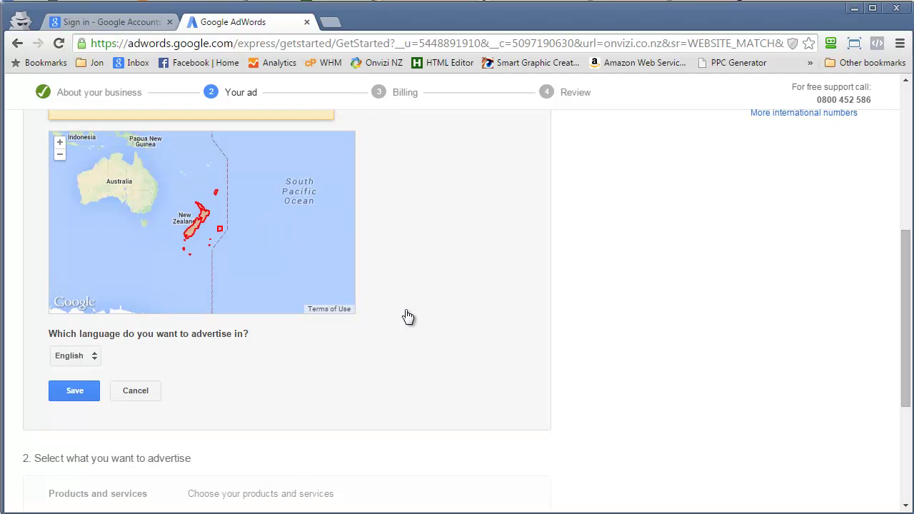
click(93, 392)
Step: Choose the suggested Search Engine Optimisation category as the service to advertise and save it
scroll(222, 386, down, 2)
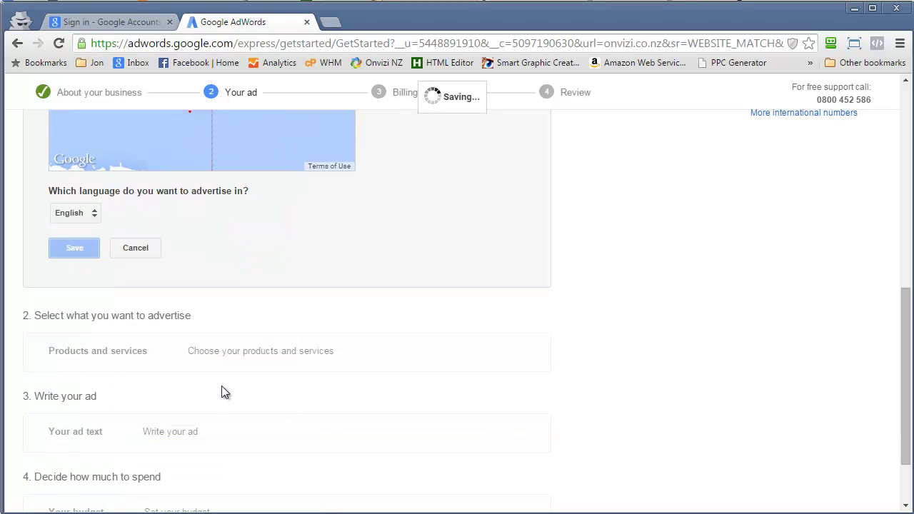
click(245, 364)
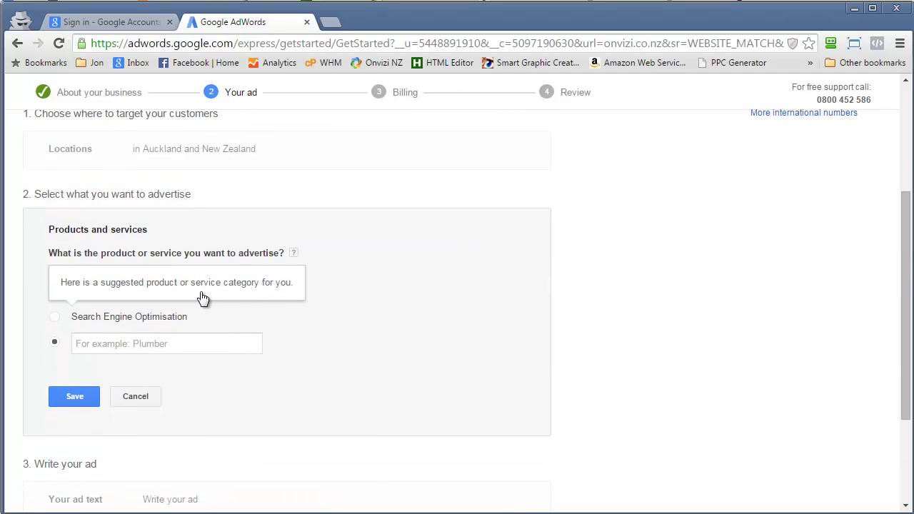
click(56, 319)
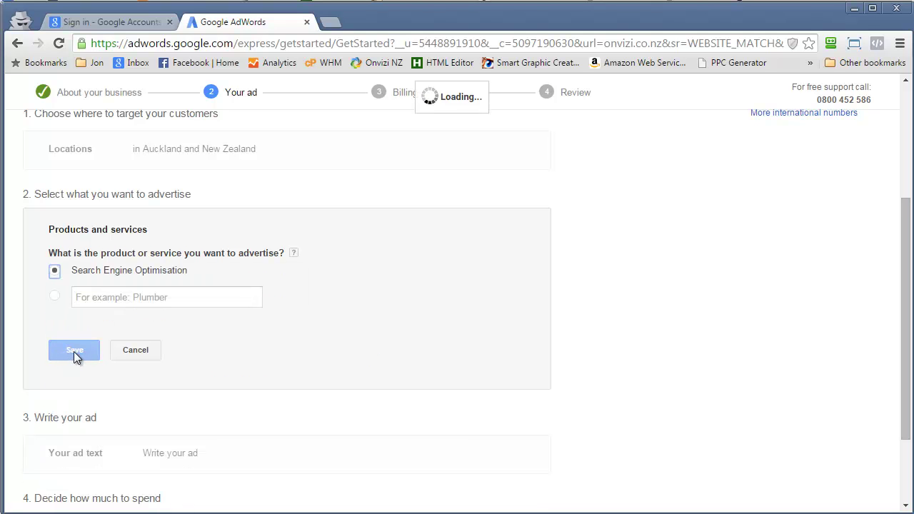
click(72, 448)
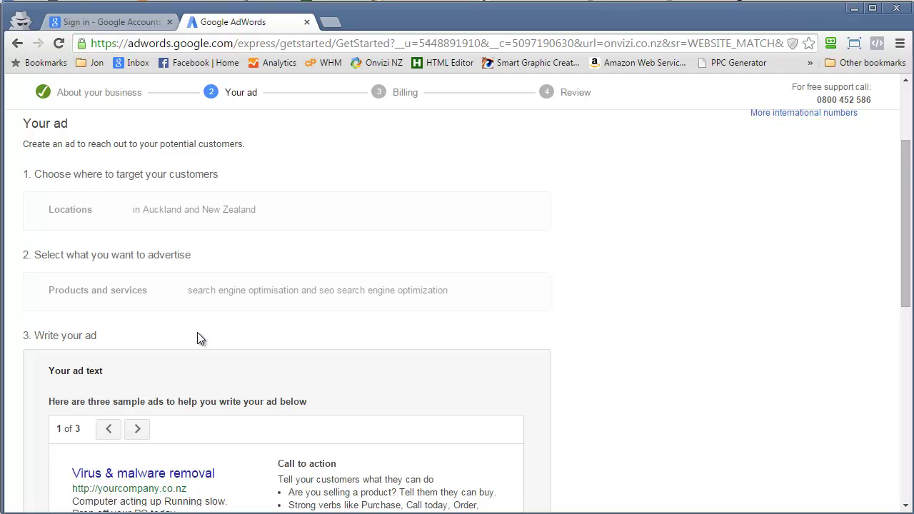
Step: Fill in the two ad text lines with "test 2" and "test3", keeping the suggested headline, and save the ad
scroll(198, 332, down, 2)
scroll(199, 337, down, 2)
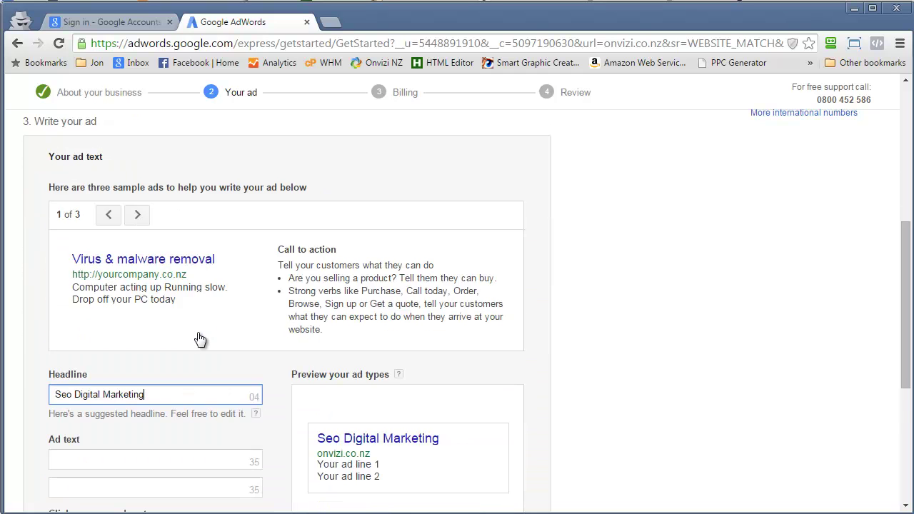
click(147, 388)
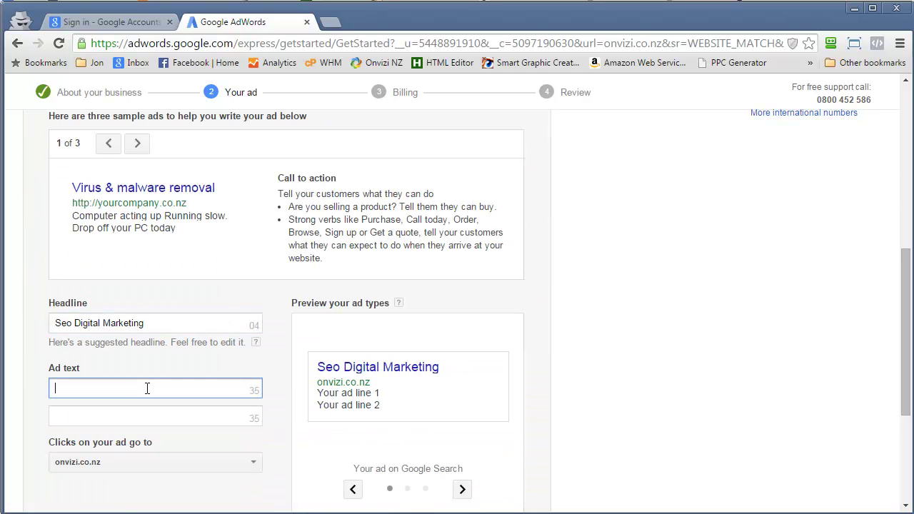
text(test 2)
key(Tab)
text(test3)
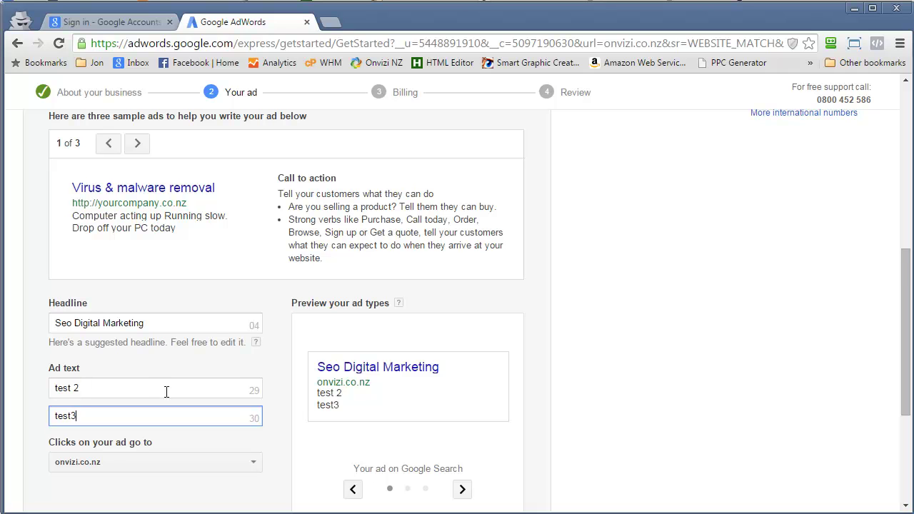
scroll(199, 400, down, 1)
scroll(199, 400, down, 1)
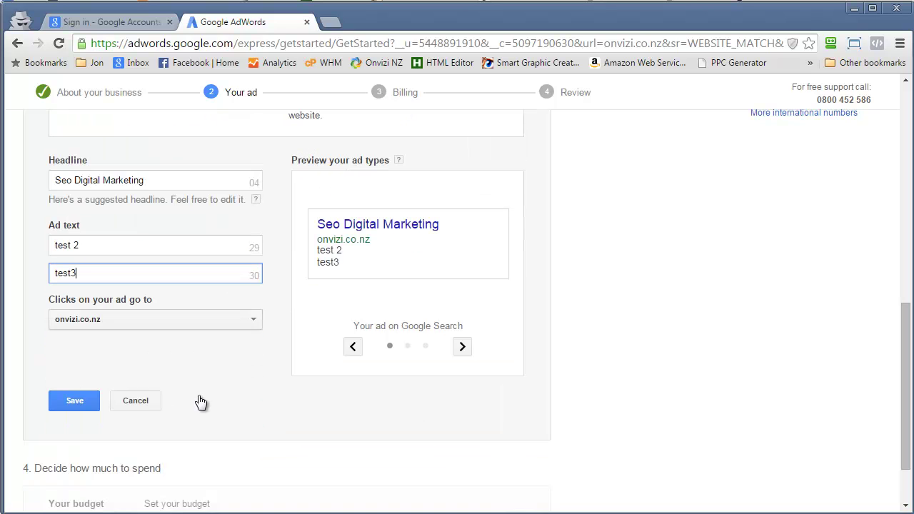
click(75, 403)
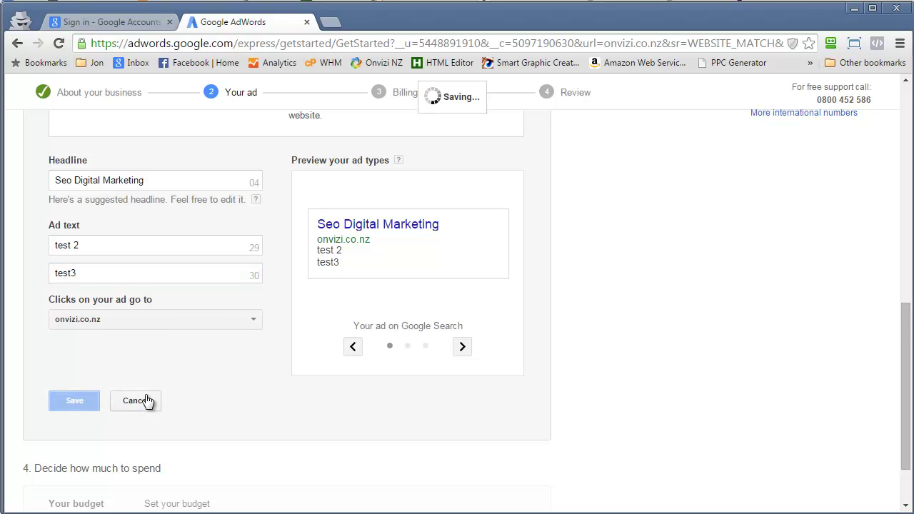
Step: Set the average daily budget to NZ$10, save it and continue to the billing stage
scroll(139, 399, down, 1)
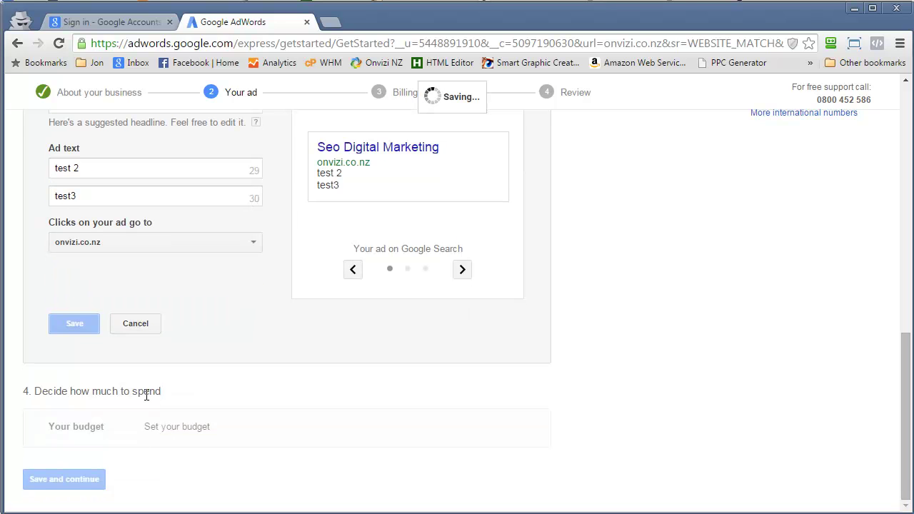
click(91, 434)
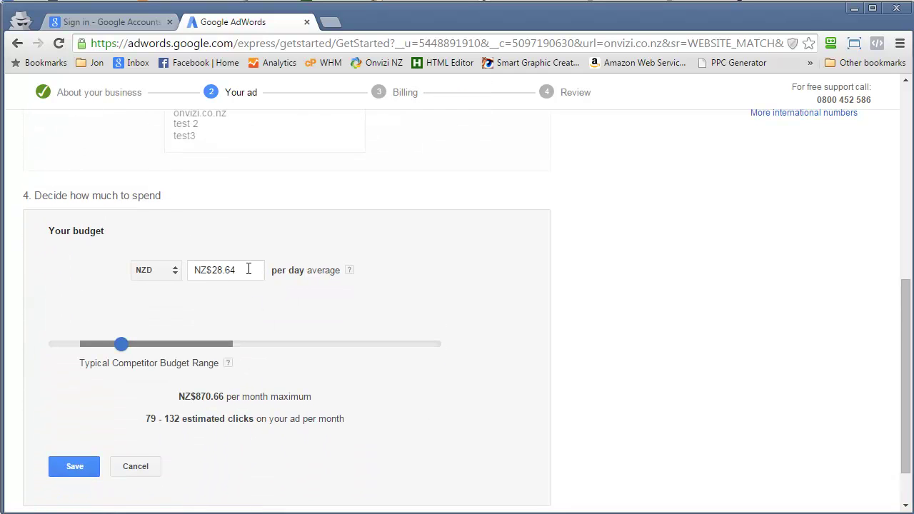
drag(248, 270, 190, 267)
text(10)
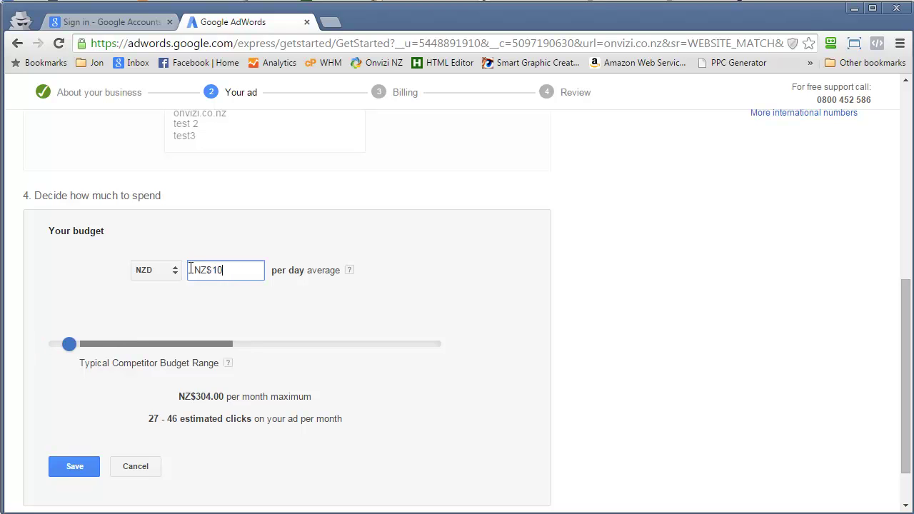
click(83, 476)
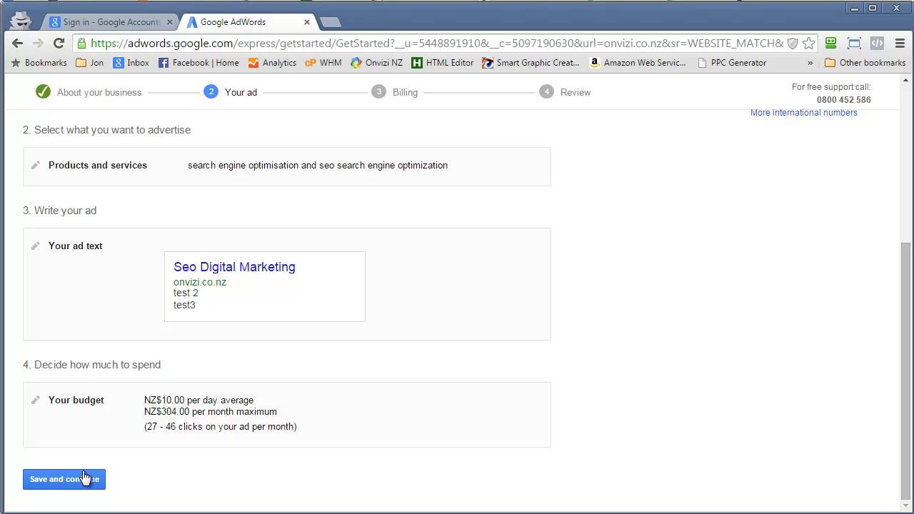
click(83, 480)
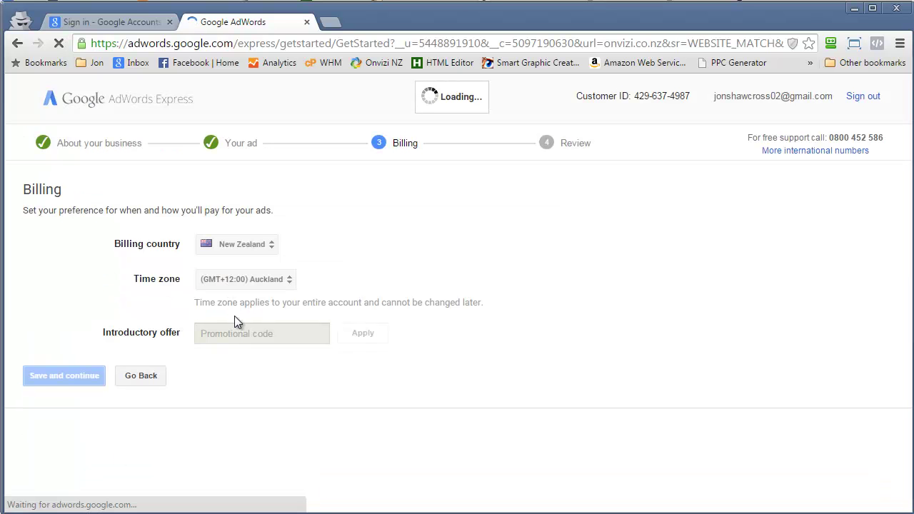
Step: Review the billing form's account type, name and address, contact, card payment, time zone and introductory offer fields
scroll(235, 345, down, 2)
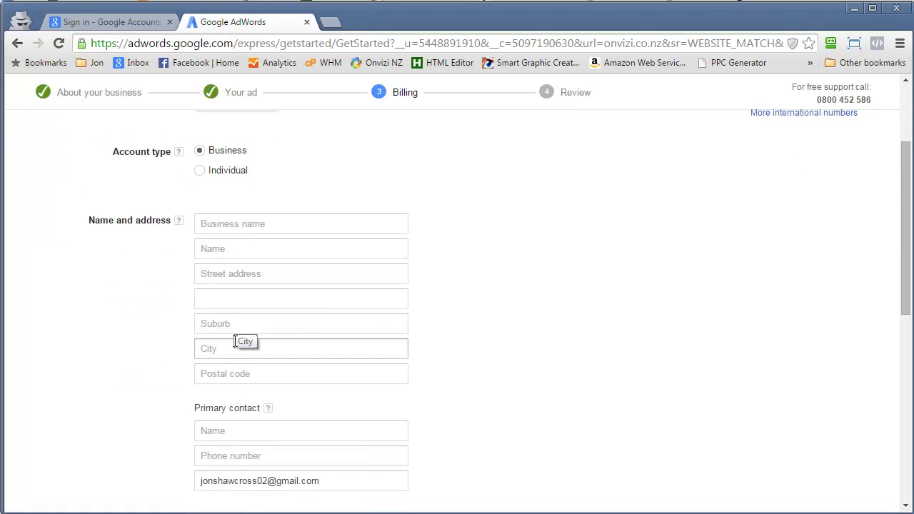
scroll(235, 341, down, 2)
scroll(233, 338, up, 3)
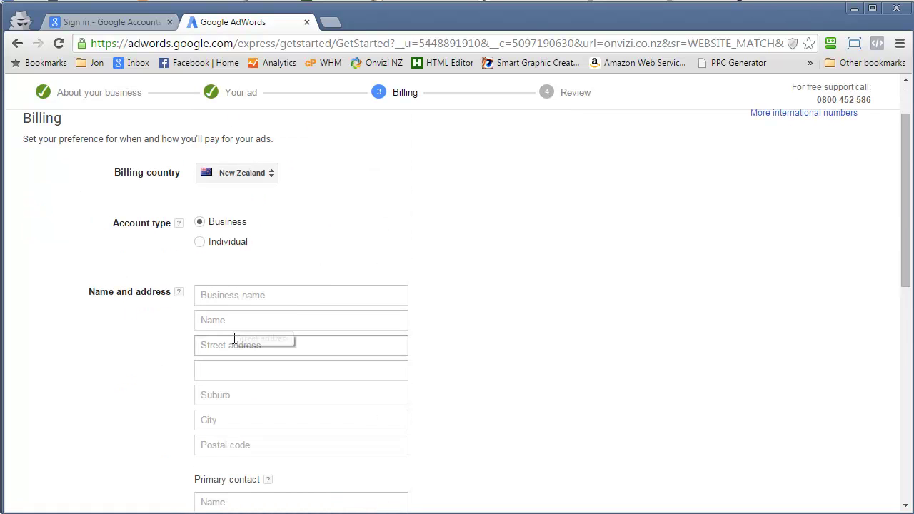
scroll(228, 293, down, 6)
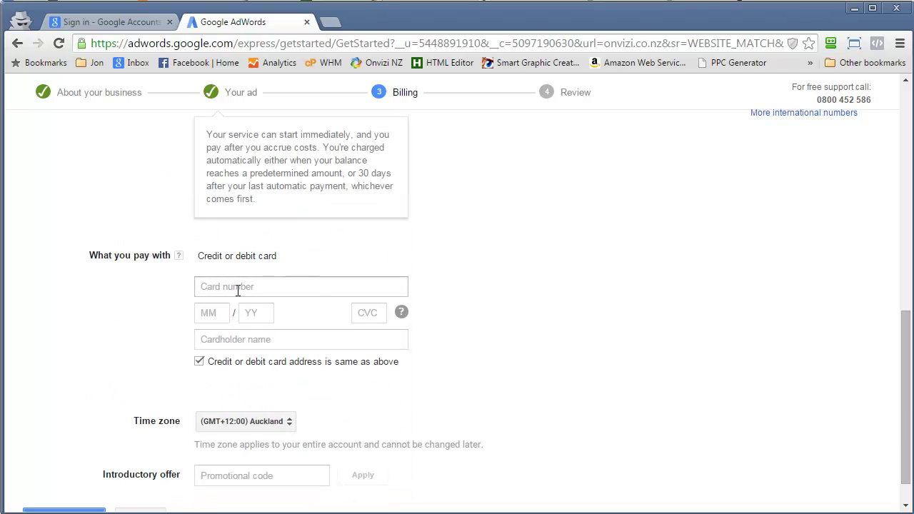
scroll(295, 289, down, 1)
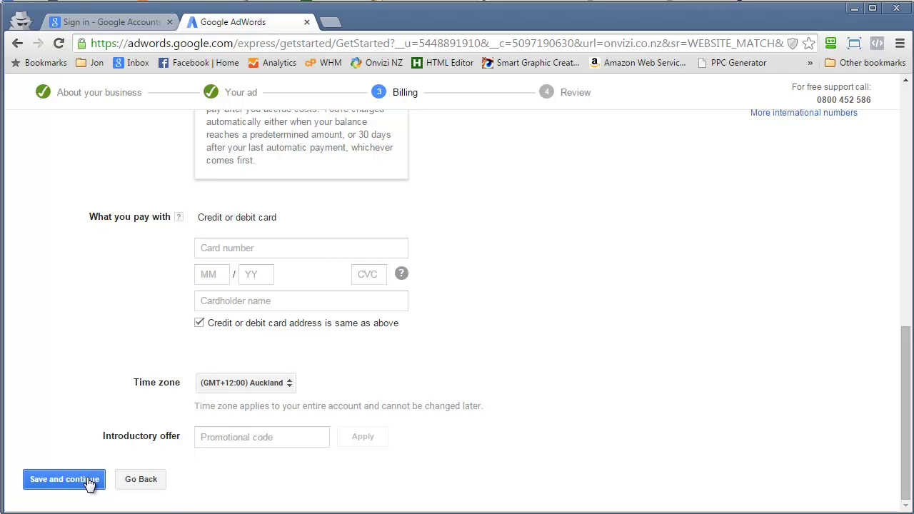
scroll(89, 484, up, 10)
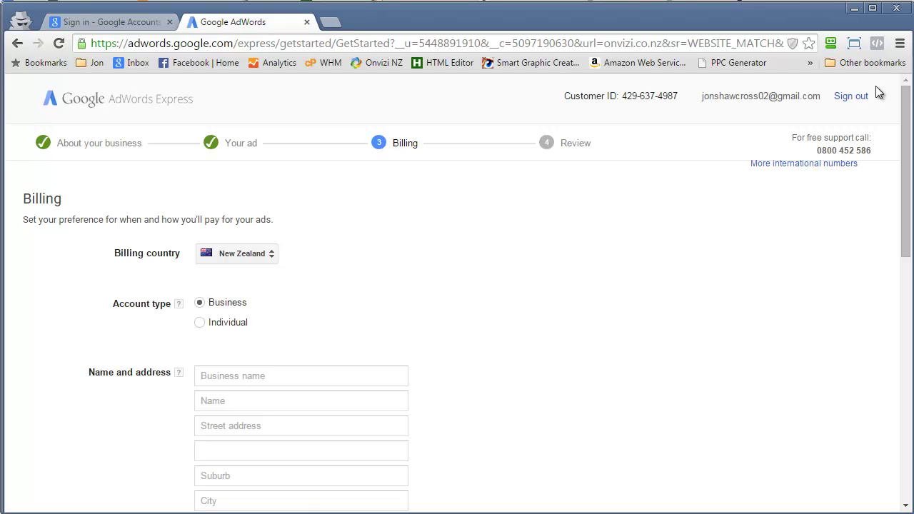
Step: Sign out of the new AdWords account and sign in with a different, existing Google account
click(854, 98)
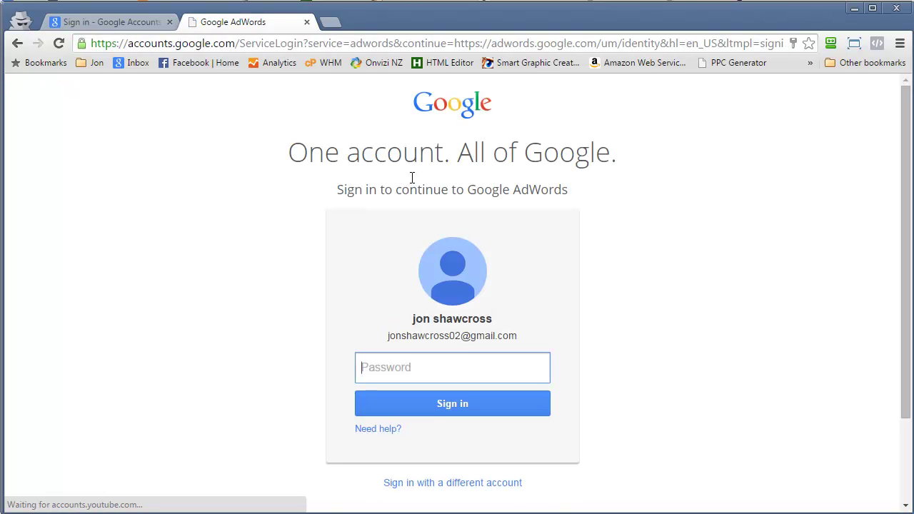
click(447, 484)
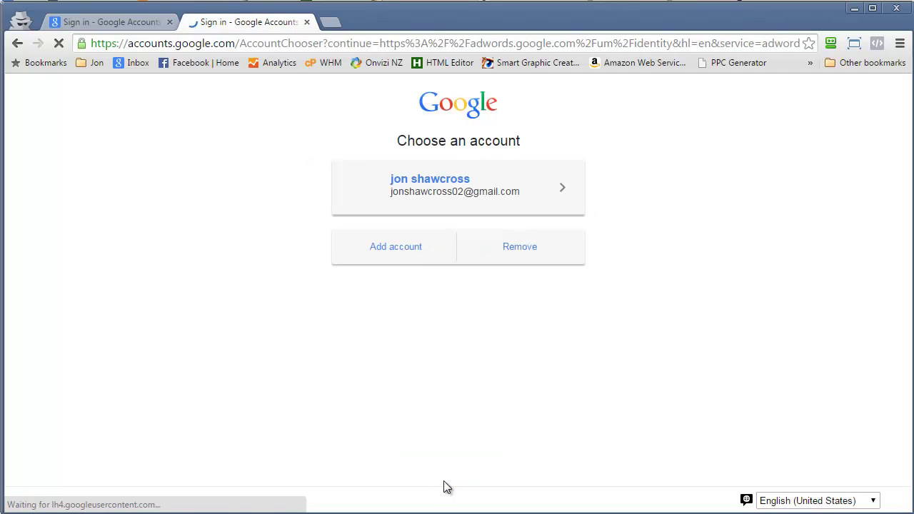
click(413, 253)
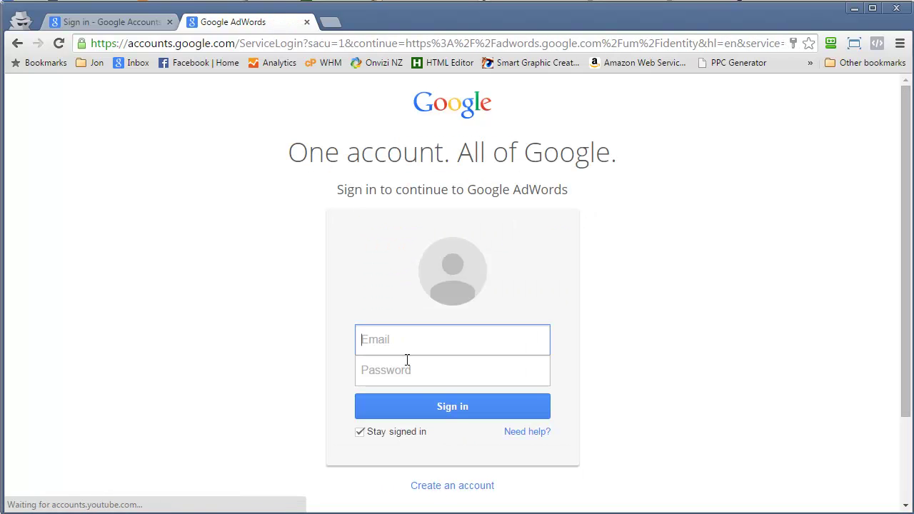
text(jon)
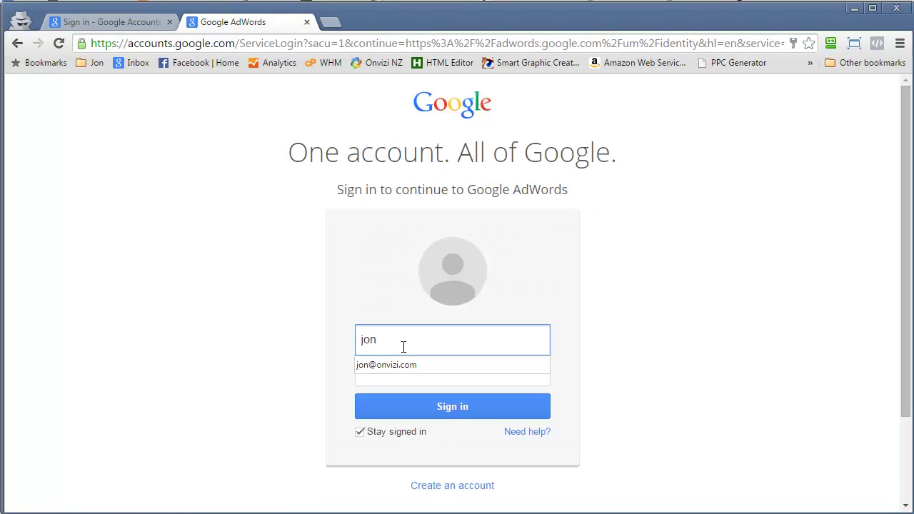
click(398, 364)
click(448, 407)
click(560, 312)
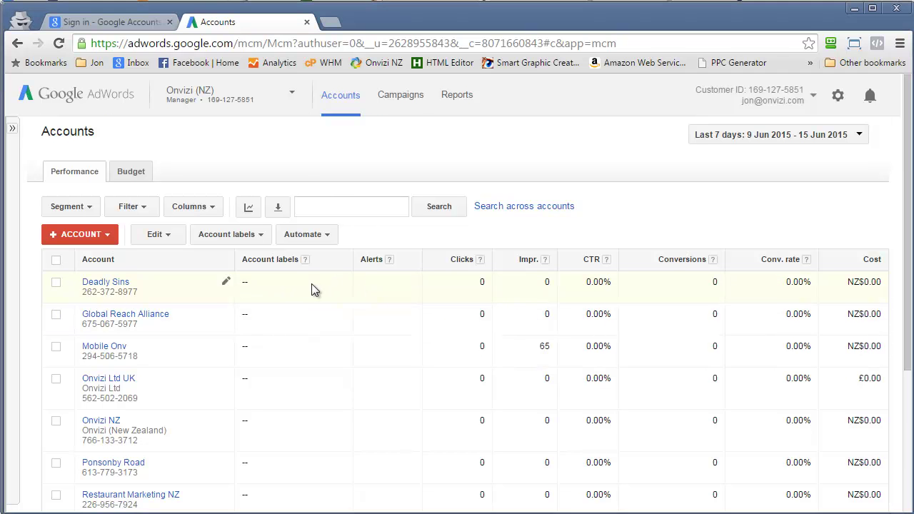
Step: Look through the manager account's list of client accounts and their performance figures
scroll(311, 283, down, 2)
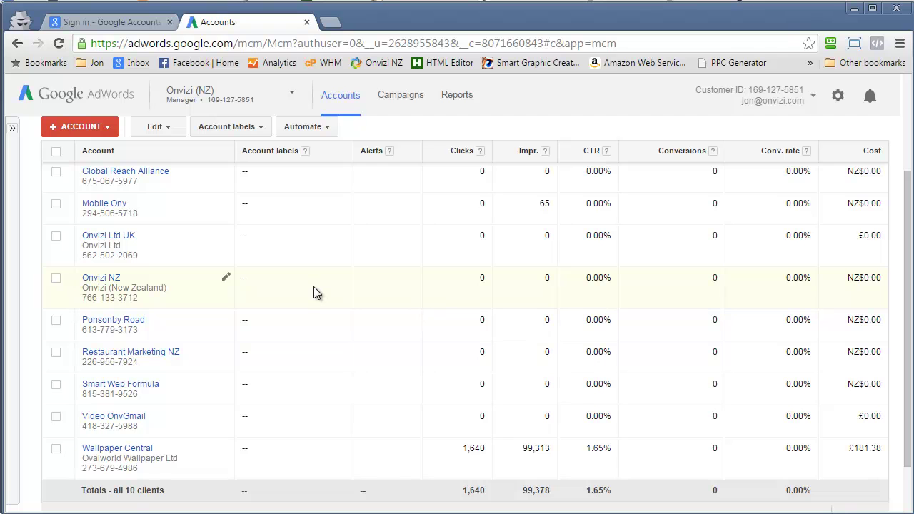
scroll(314, 289, up, 2)
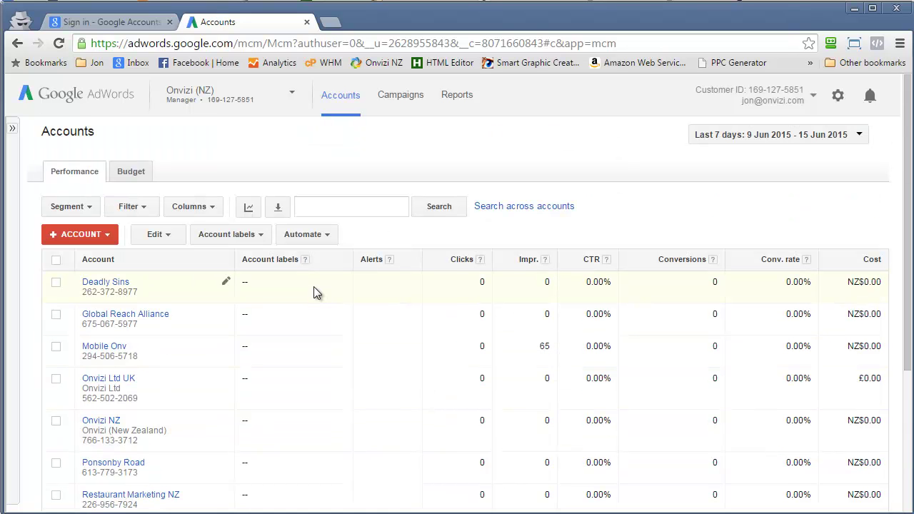
scroll(296, 299, down, 2)
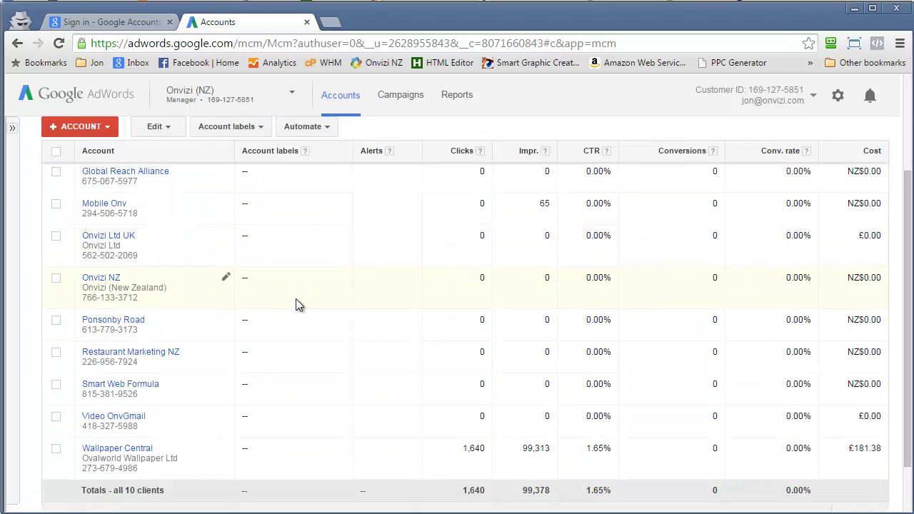
scroll(296, 299, up, 2)
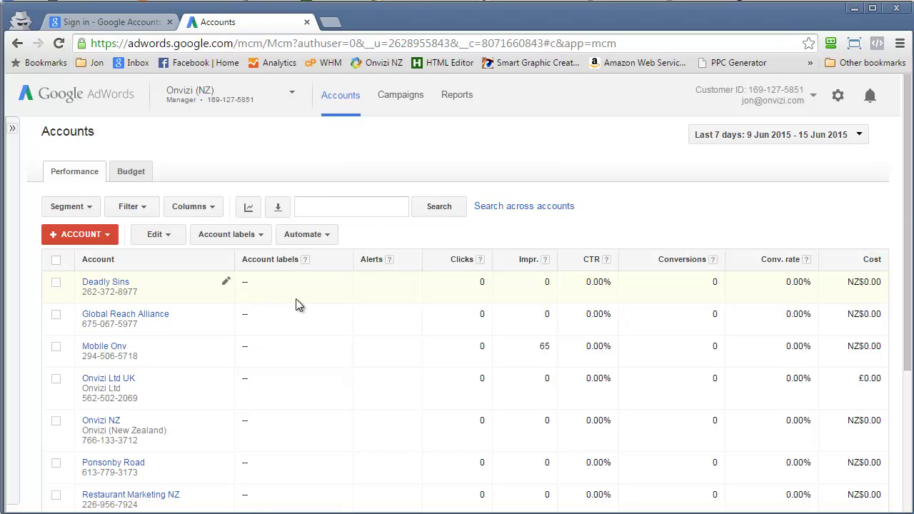
scroll(296, 298, down, 3)
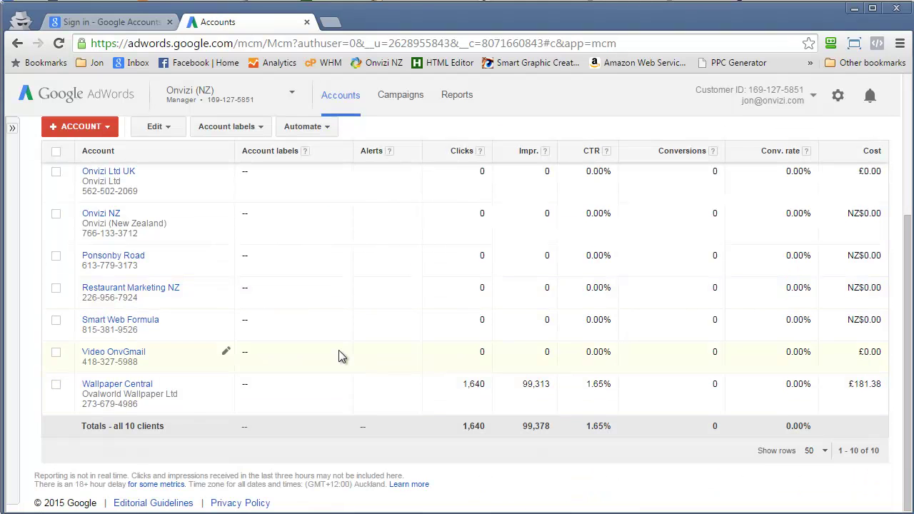
scroll(338, 350, up, 3)
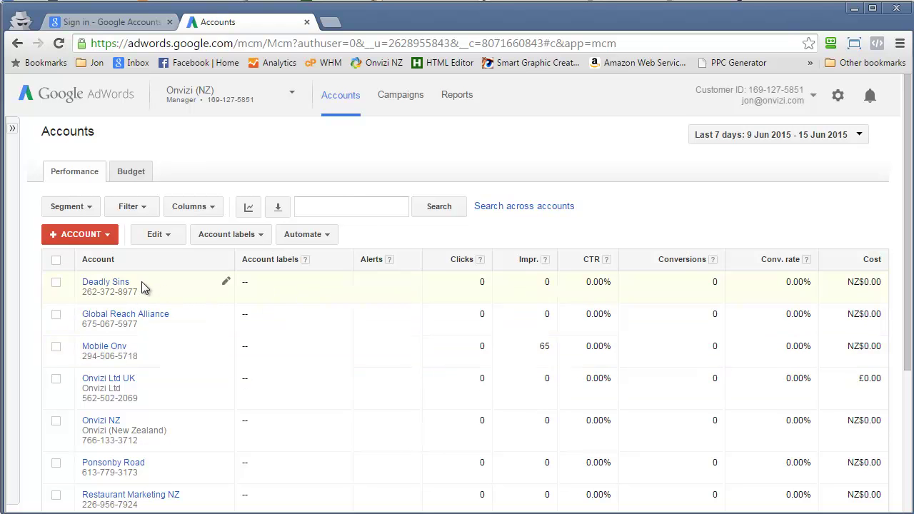
Step: Open the Deadly Sins client account's Keyword Planner and start over instead of resuming the saved plan
click(107, 283)
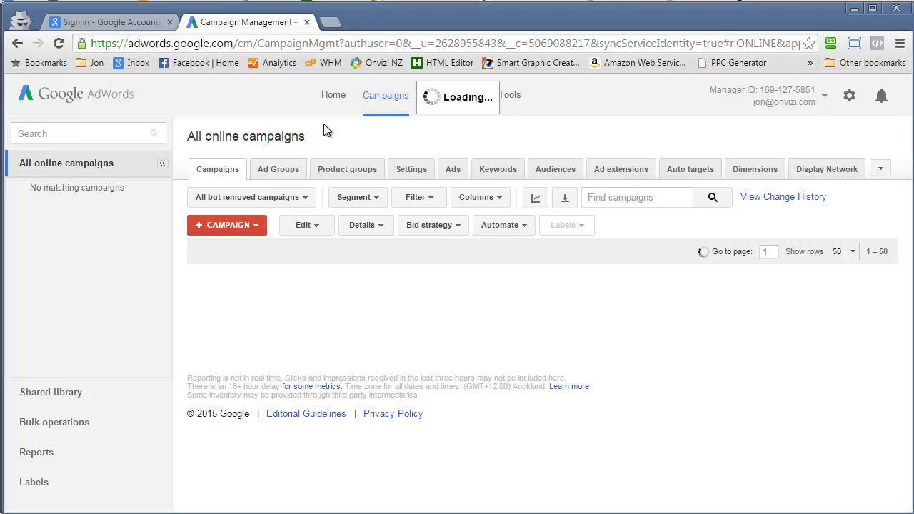
click(375, 87)
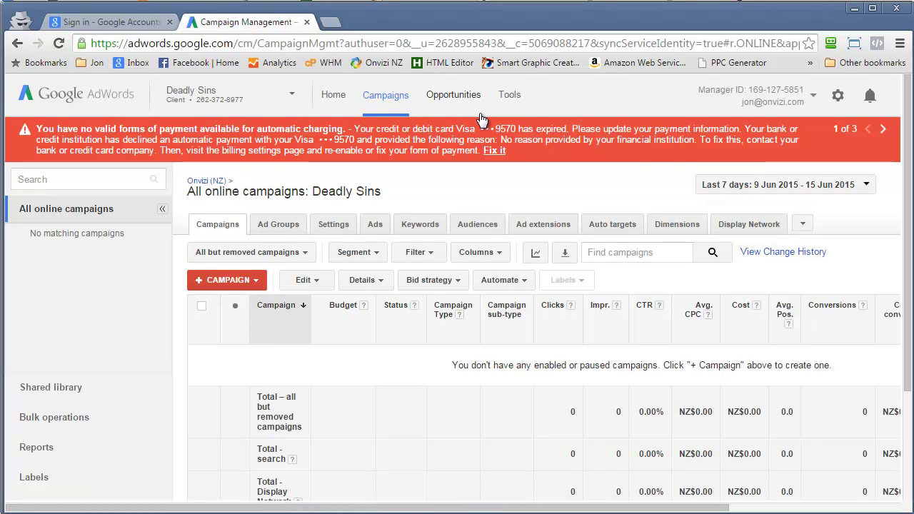
click(510, 97)
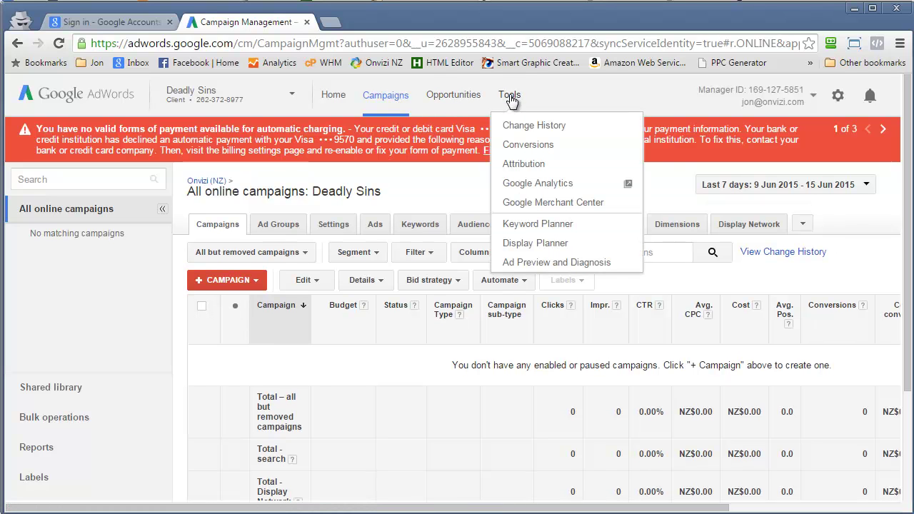
click(537, 225)
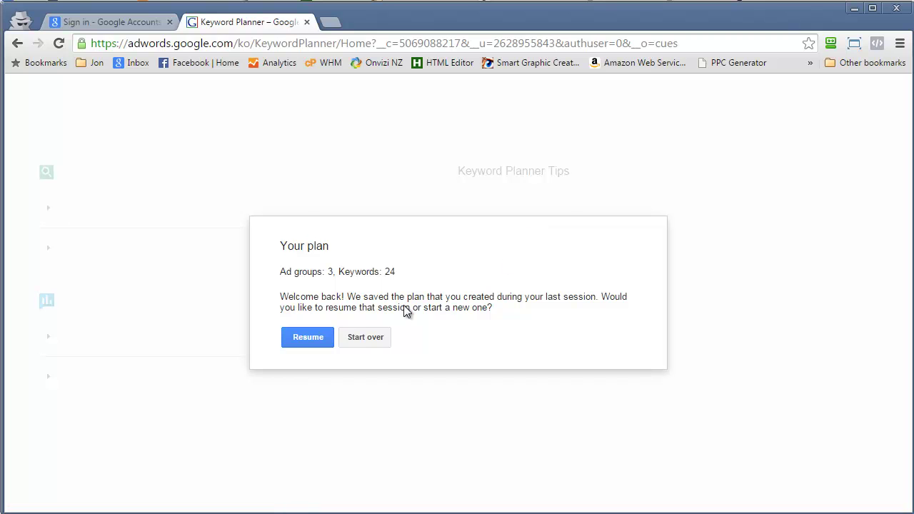
click(367, 338)
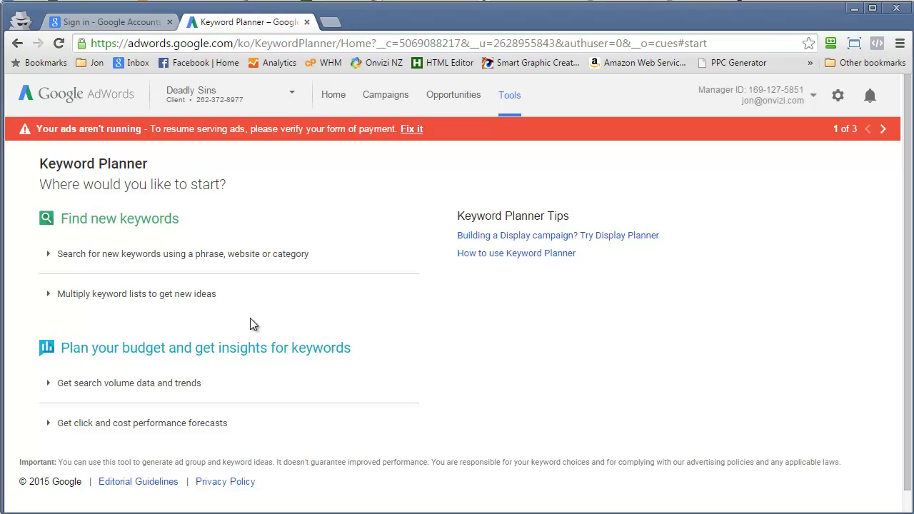
Step: Start a search for new keywords with "seo", "search engine optimisation" and "online marketing" on separate lines as the product or service
click(171, 261)
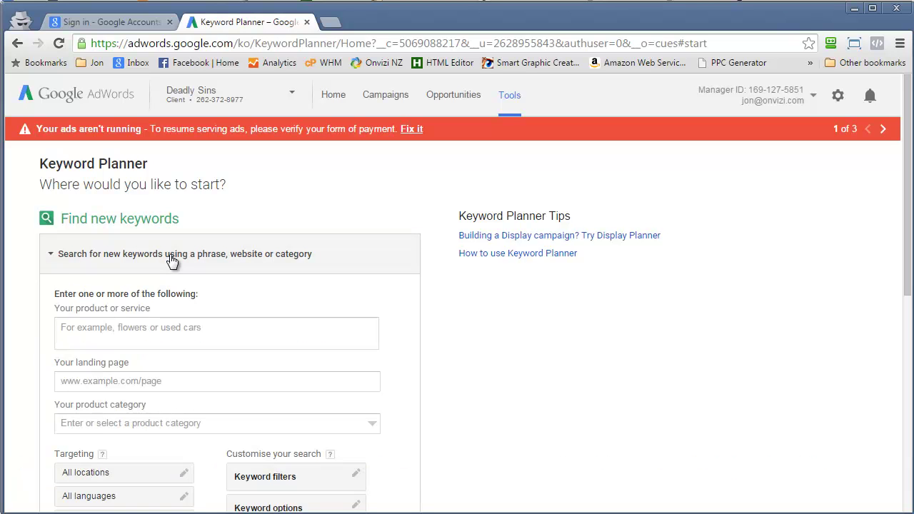
click(146, 331)
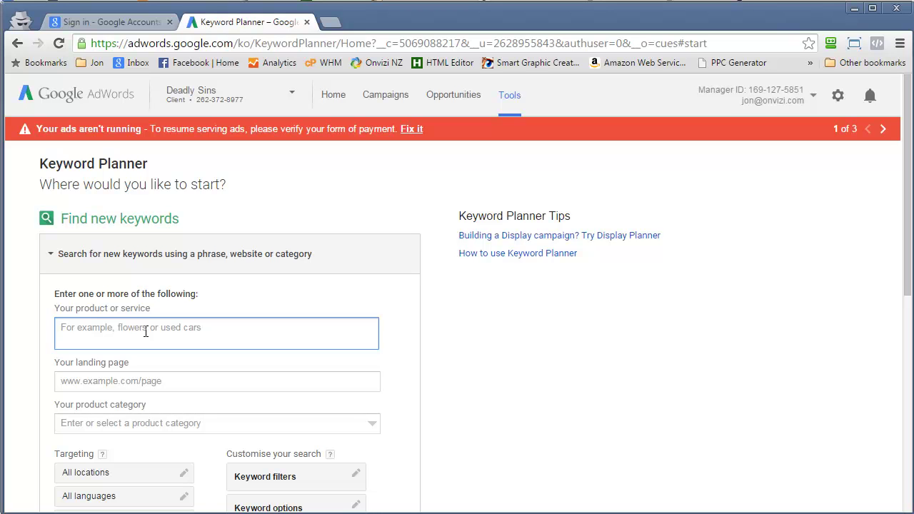
text(seo)
key(Return)
text(search en)
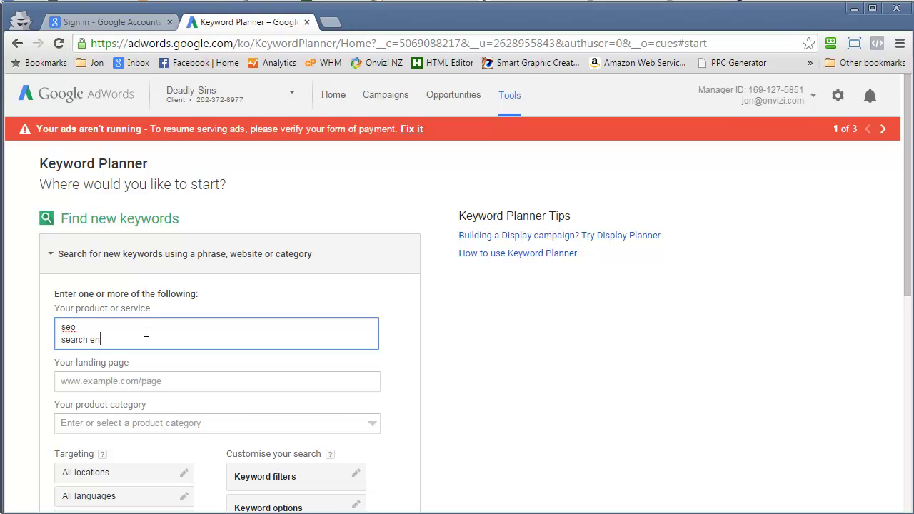
text(gine optimisation)
key(Return)
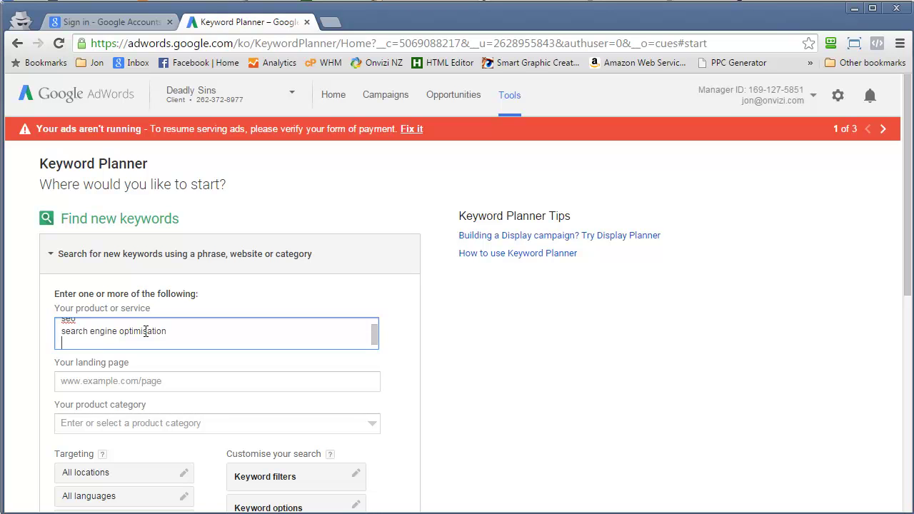
text(online marketing)
click(83, 380)
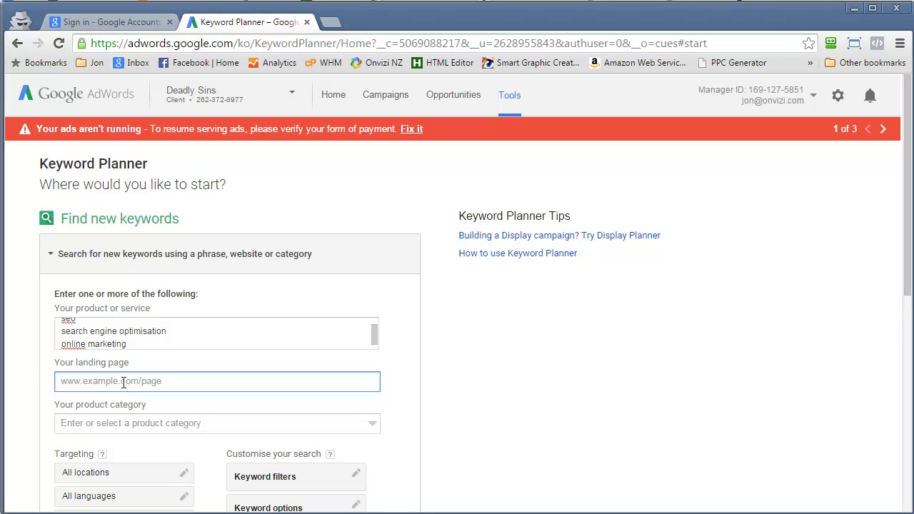
Step: Set the keyword search's location targeting to the country New Zealand
scroll(123, 383, down, 1)
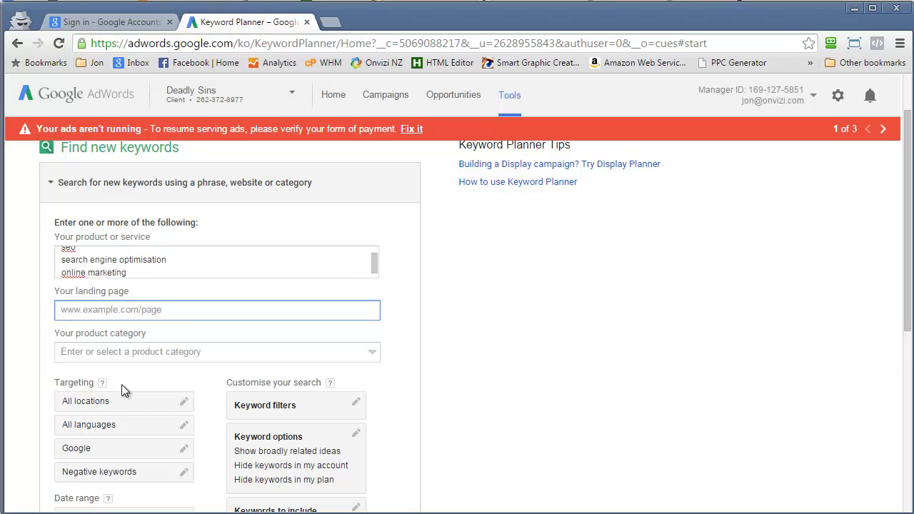
scroll(121, 389, down, 1)
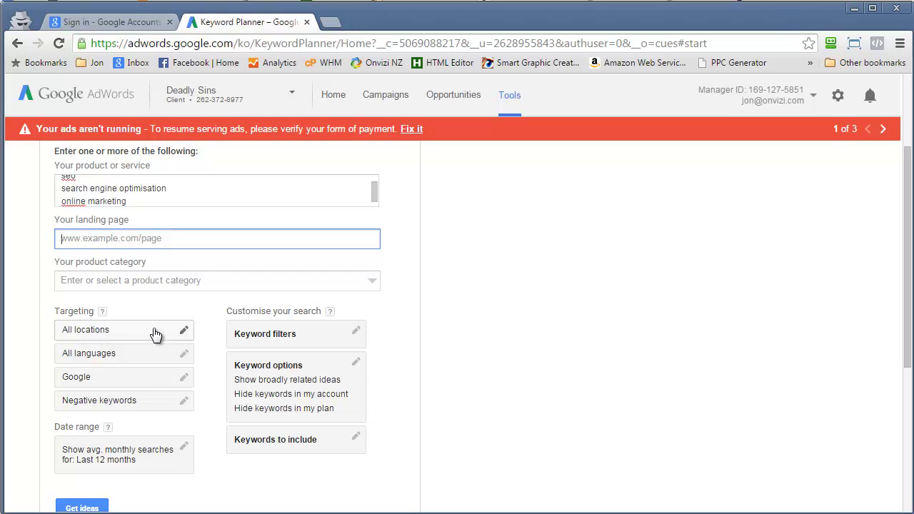
click(185, 333)
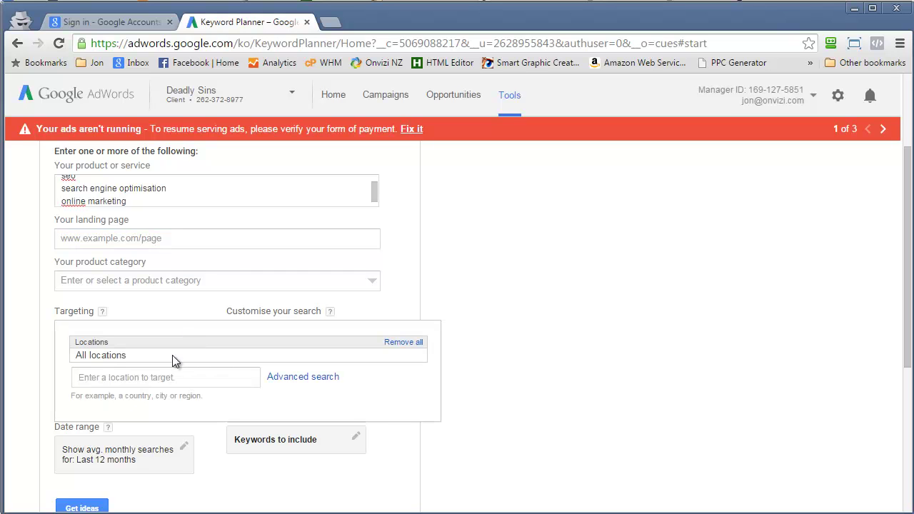
click(140, 379)
text(new zealand)
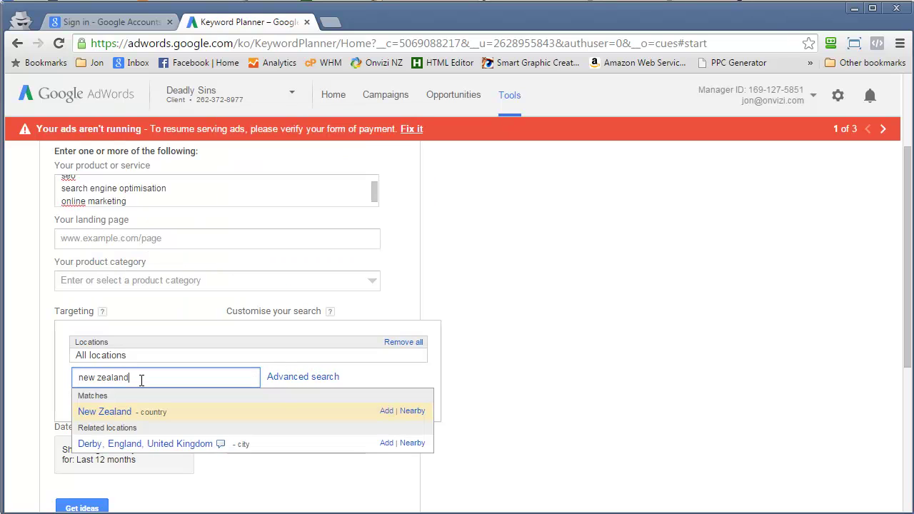
click(112, 411)
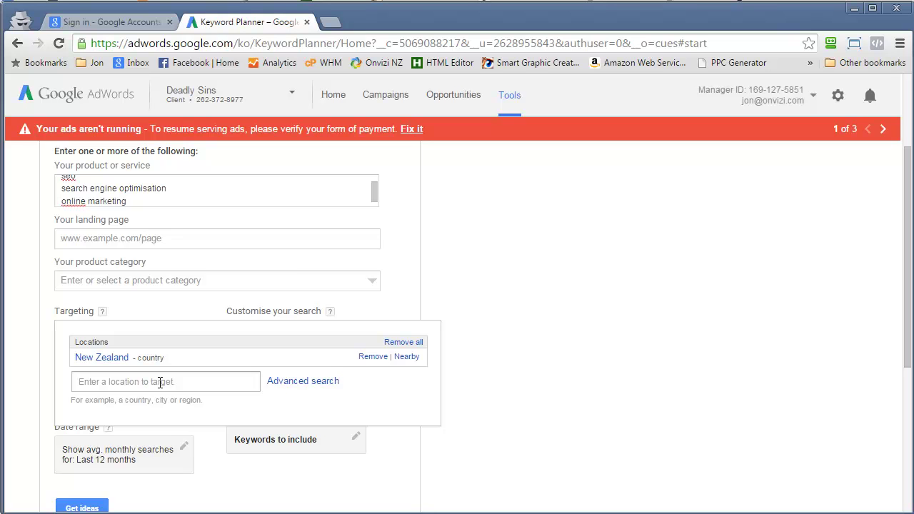
click(41, 391)
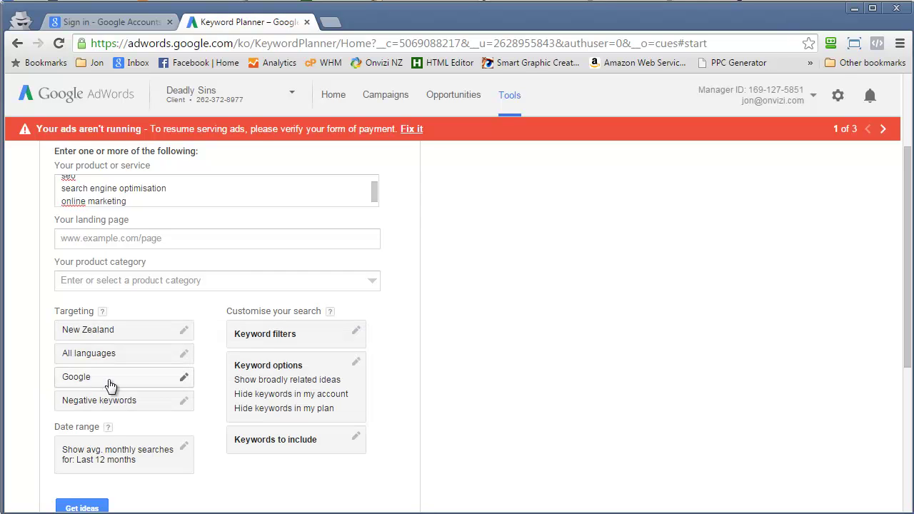
Step: Keep Google alone as the search network, without search partners, and get the keyword ideas
click(185, 382)
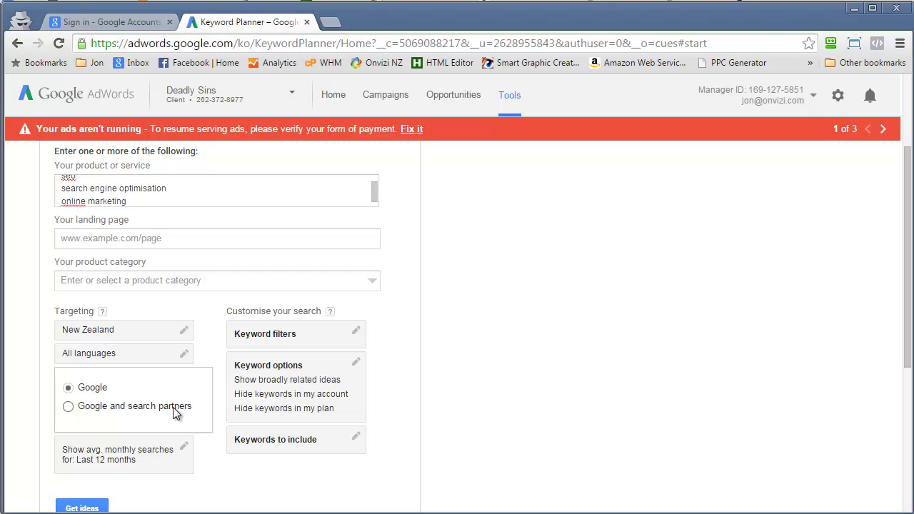
click(70, 388)
click(29, 391)
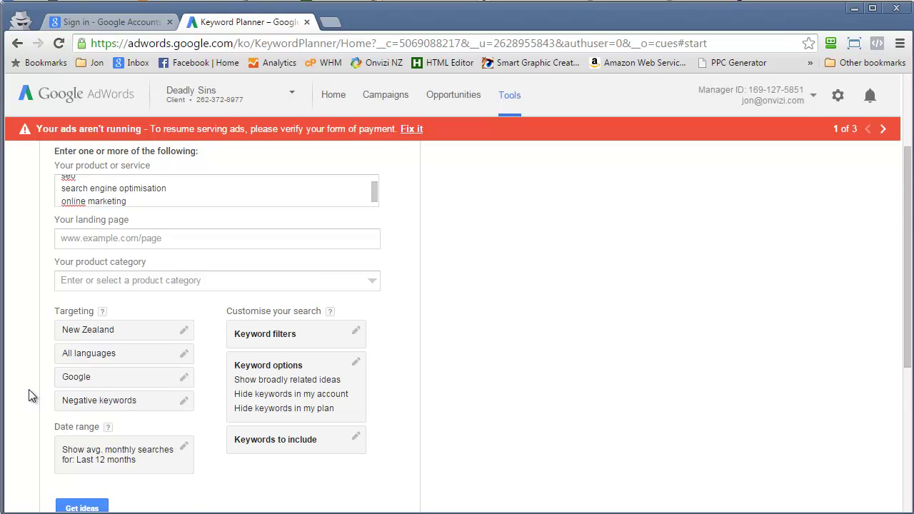
scroll(29, 392, down, 2)
click(83, 365)
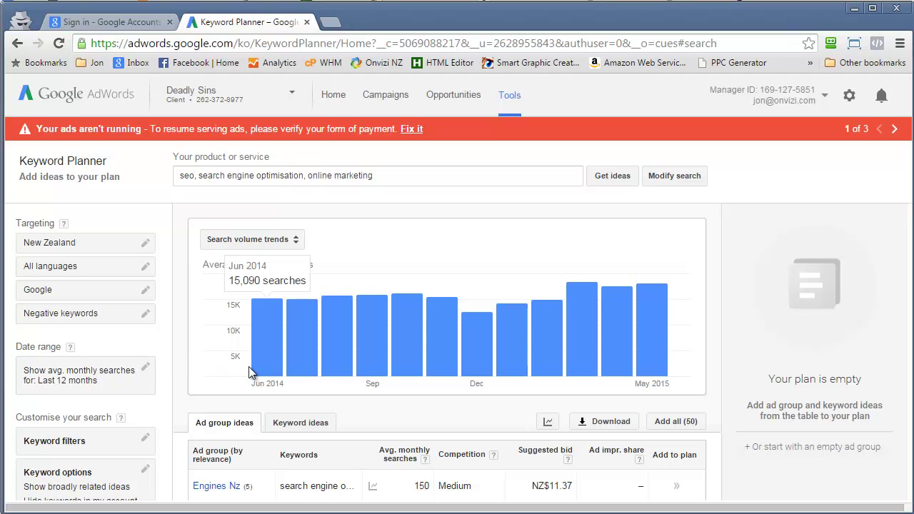
Step: Switch the results from ad group ideas to individual keyword ideas and check the figures for the three entered search terms
scroll(207, 369, down, 1)
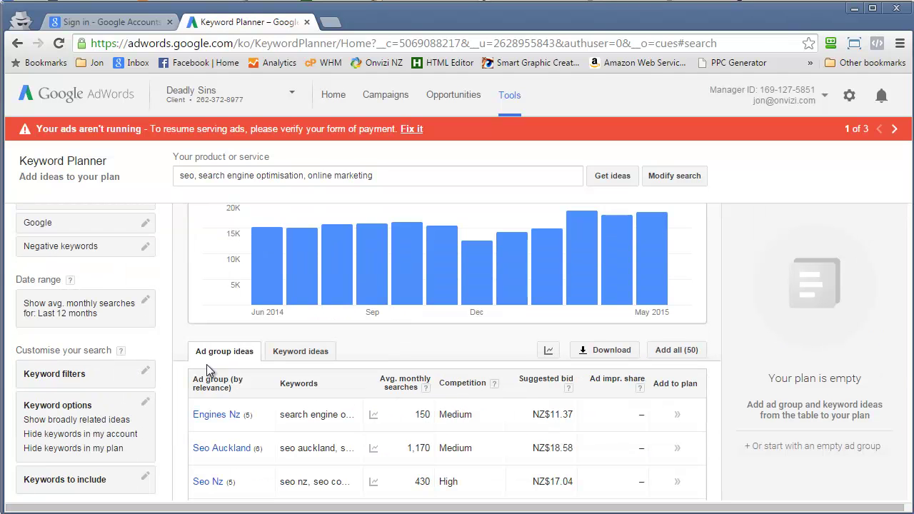
scroll(206, 369, down, 1)
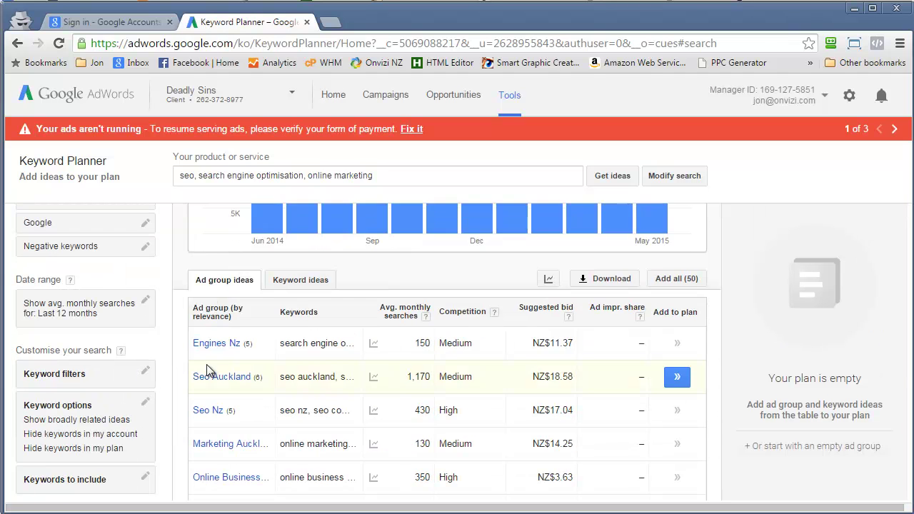
click(302, 282)
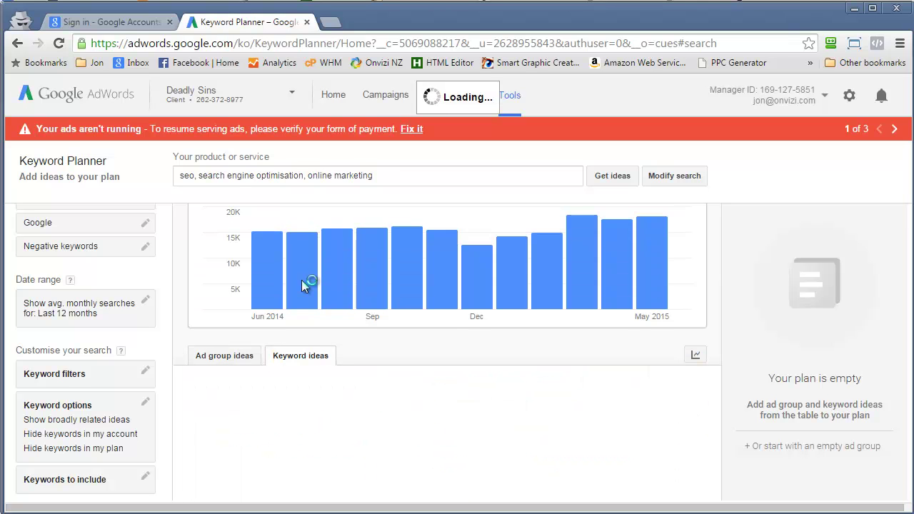
scroll(458, 342, down, 1)
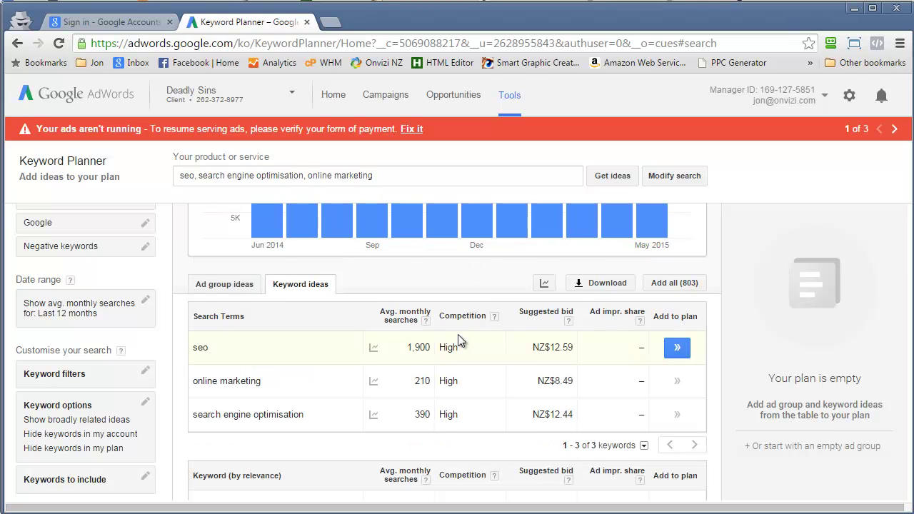
Step: Examine the related keyword suggestions, comparing their average monthly searches, competition and suggested bids
scroll(457, 342, down, 3)
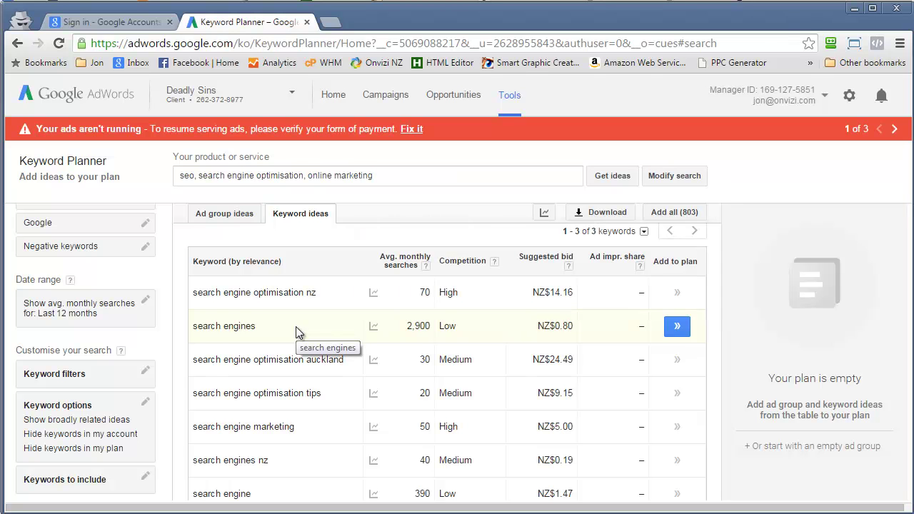
scroll(296, 327, down, 2)
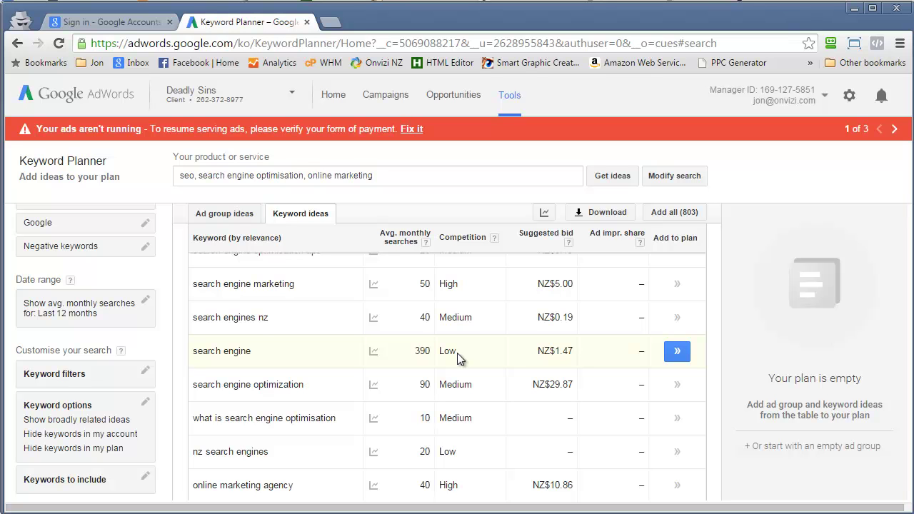
mouse_move(377, 356)
scroll(309, 347, down, 2)
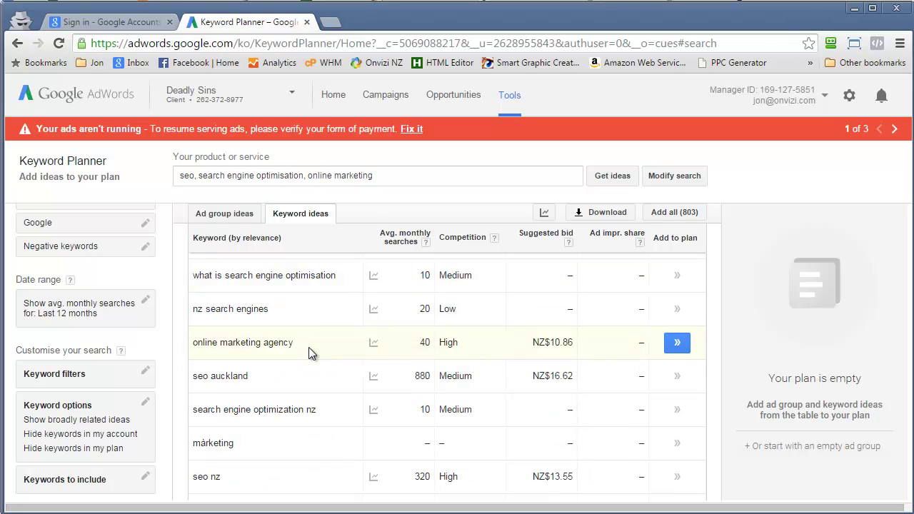
scroll(308, 347, down, 1)
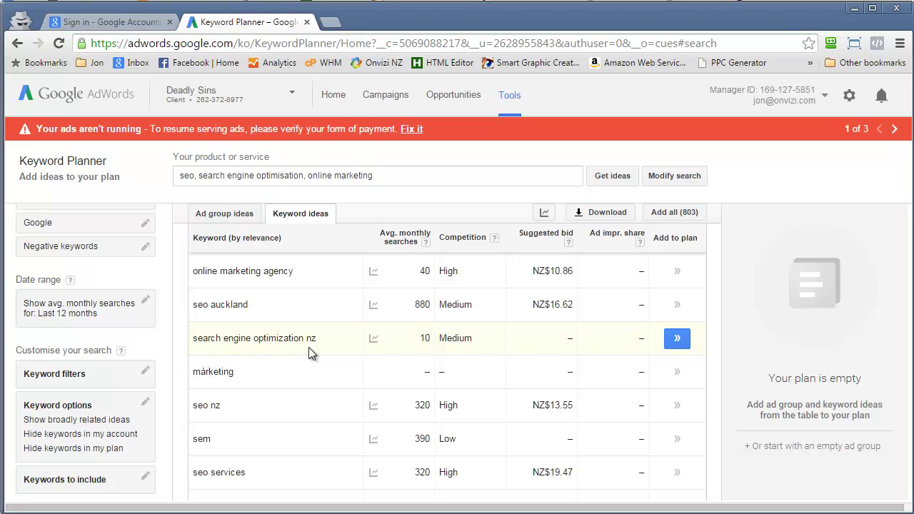
scroll(309, 347, down, 2)
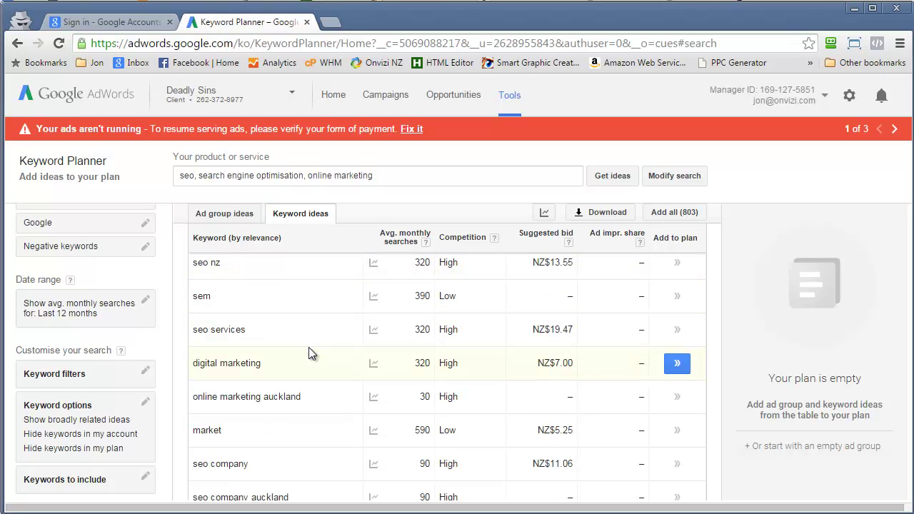